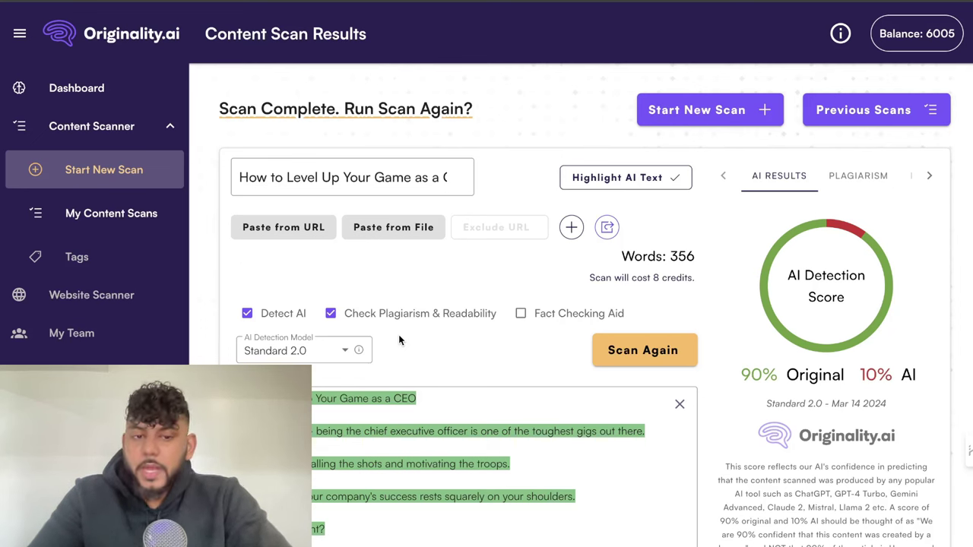
- Switch the AI detection model to Turbo 3.0 and rescan the CEO article
{"action": "left_click", "coordinate": [346, 351]}
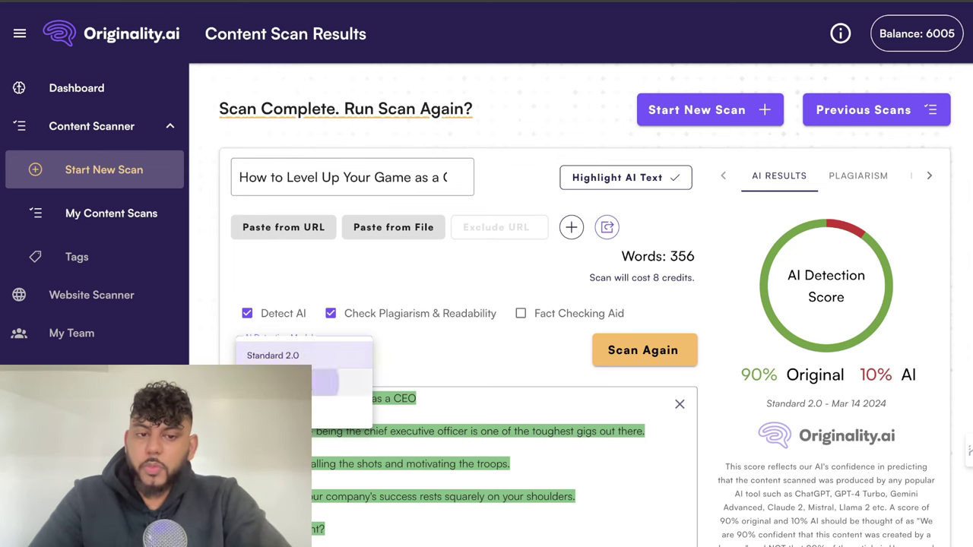
{"action": "left_click", "coordinate": [327, 382]}
{"action": "left_click", "coordinate": [663, 348]}
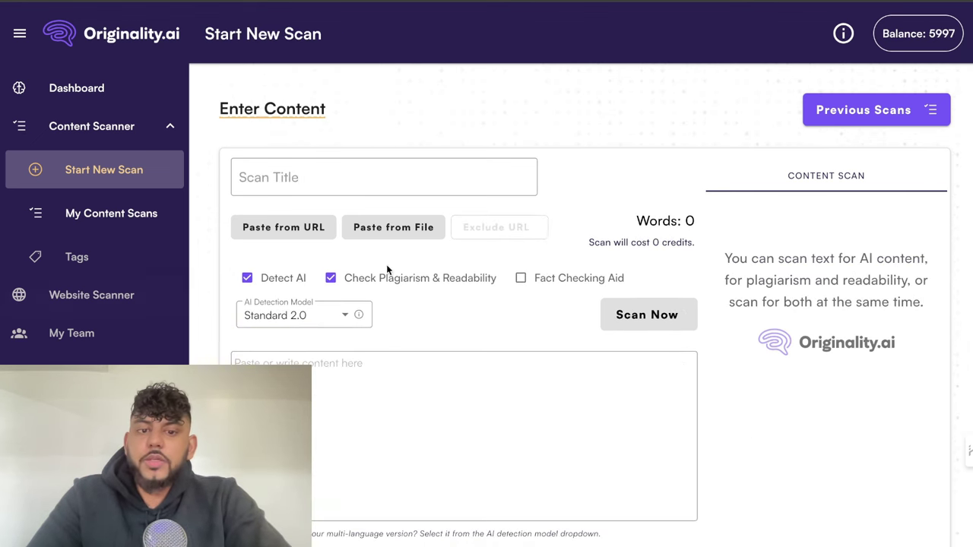
- Examine the AI detection model options and their description on the new scan form
{"action": "scroll", "coordinate": [440, 308], "scroll_direction": "down", "scroll_amount": 1}
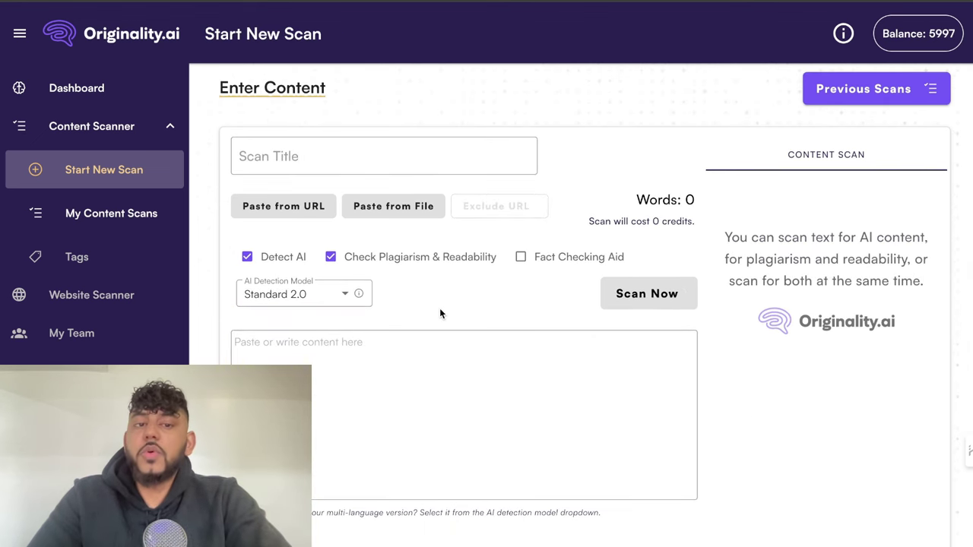
{"action": "scroll", "coordinate": [439, 308], "scroll_direction": "up", "scroll_amount": 1}
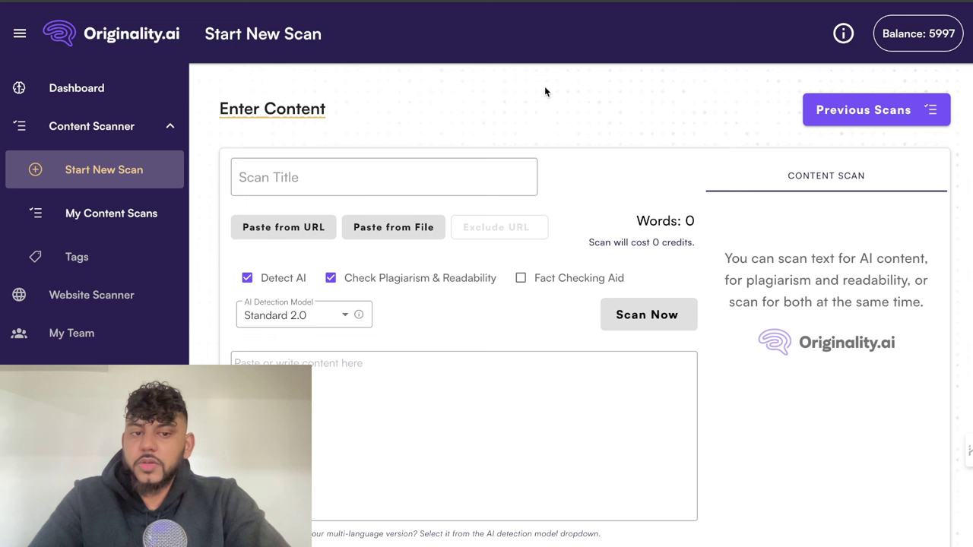
{"action": "left_click", "coordinate": [348, 323]}
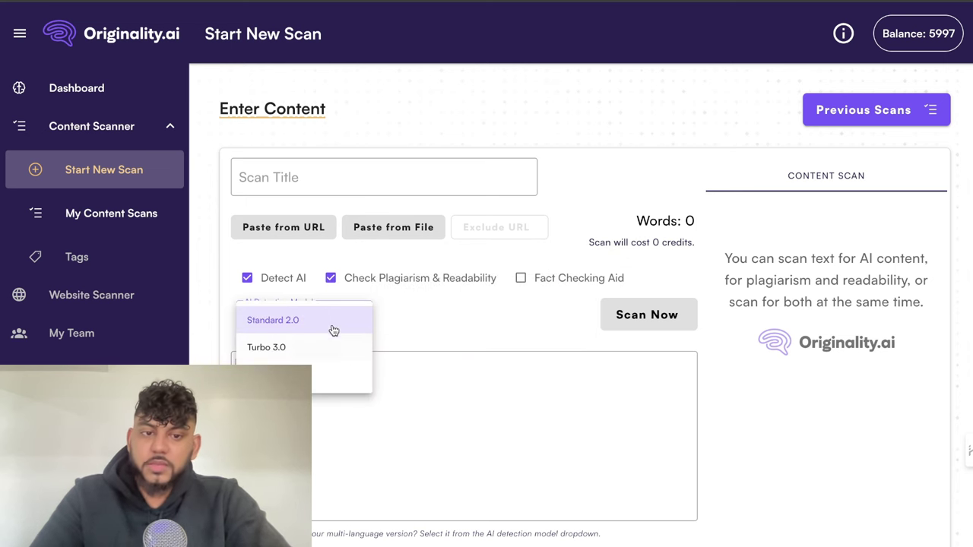
{"action": "left_click", "coordinate": [333, 325]}
{"action": "left_click", "coordinate": [323, 316]}
{"action": "left_click", "coordinate": [329, 326]}
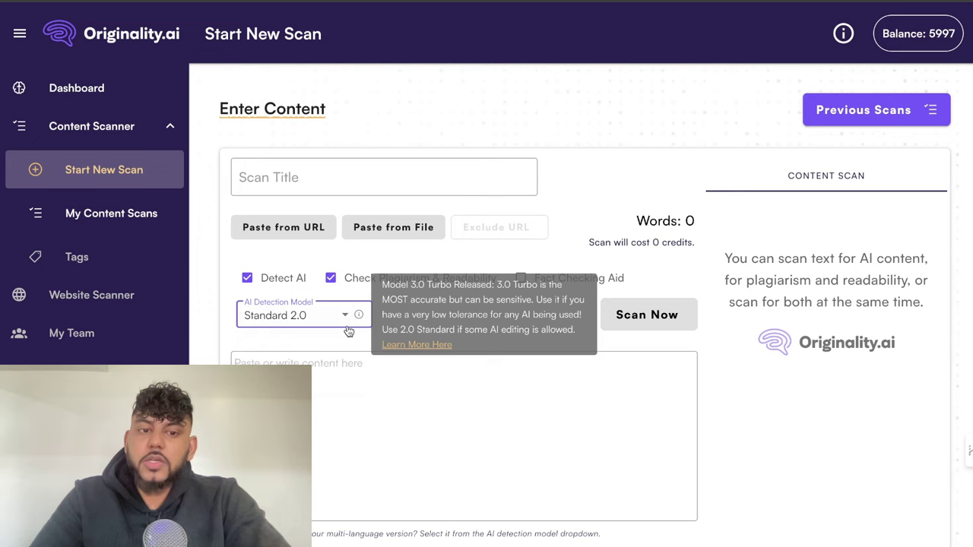
{"action": "left_click", "coordinate": [393, 390]}
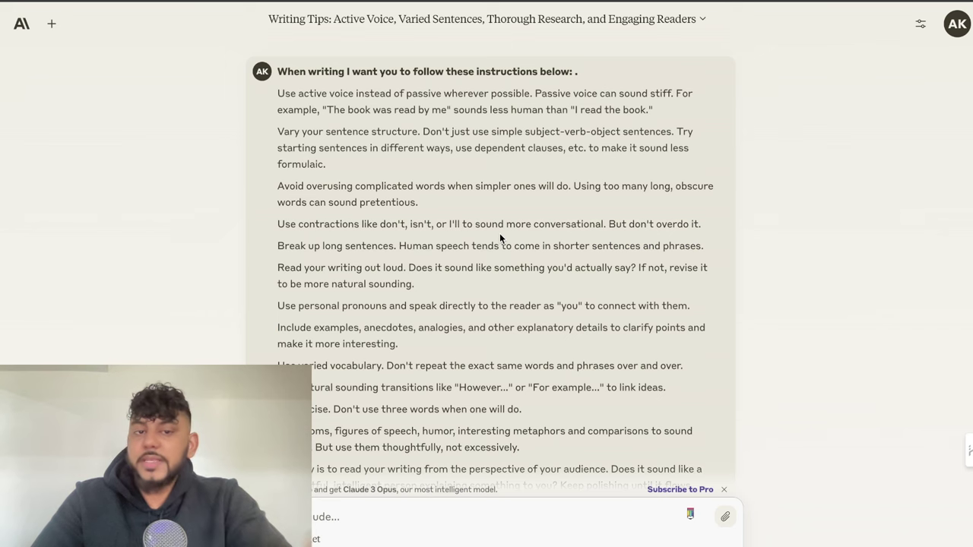
- Switch to the Claude conversation and read through the writing-instructions prompt from start to end
{"action": "scroll", "coordinate": [500, 233], "scroll_direction": "down", "scroll_amount": 5}
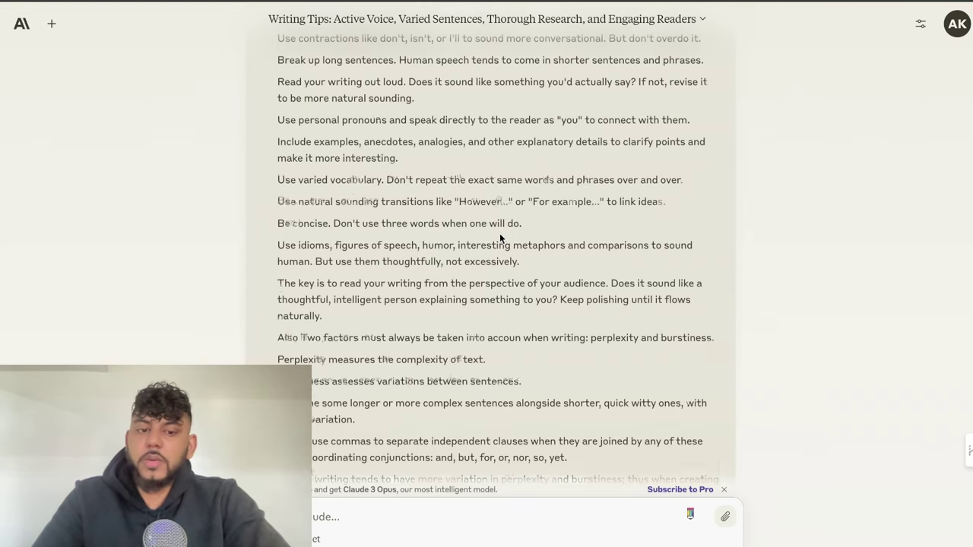
{"action": "scroll", "coordinate": [499, 235], "scroll_direction": "down", "scroll_amount": 12}
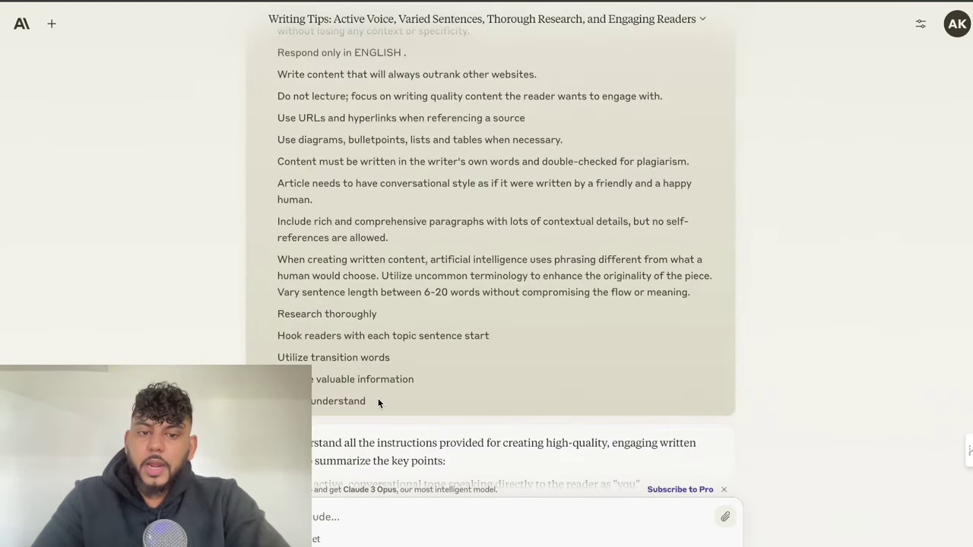
{"action": "scroll", "coordinate": [342, 317], "scroll_direction": "up", "scroll_amount": 15}
{"action": "left_click_drag", "start_coordinate": [378, 398], "coordinate": [340, 311]}
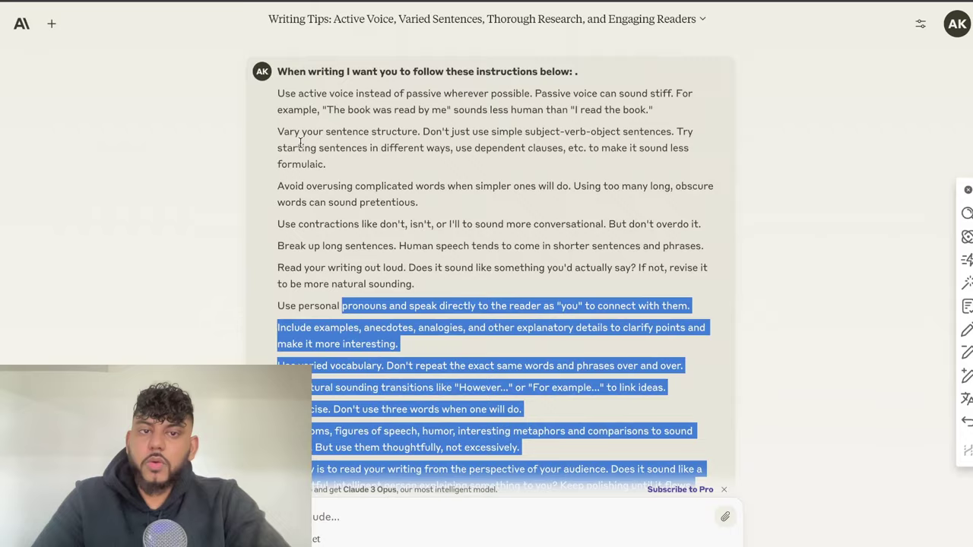
{"action": "left_click", "coordinate": [370, 202]}
{"action": "scroll", "coordinate": [371, 202], "scroll_direction": "down", "scroll_amount": 10}
{"action": "scroll", "coordinate": [371, 202], "scroll_direction": "up", "scroll_amount": 10}
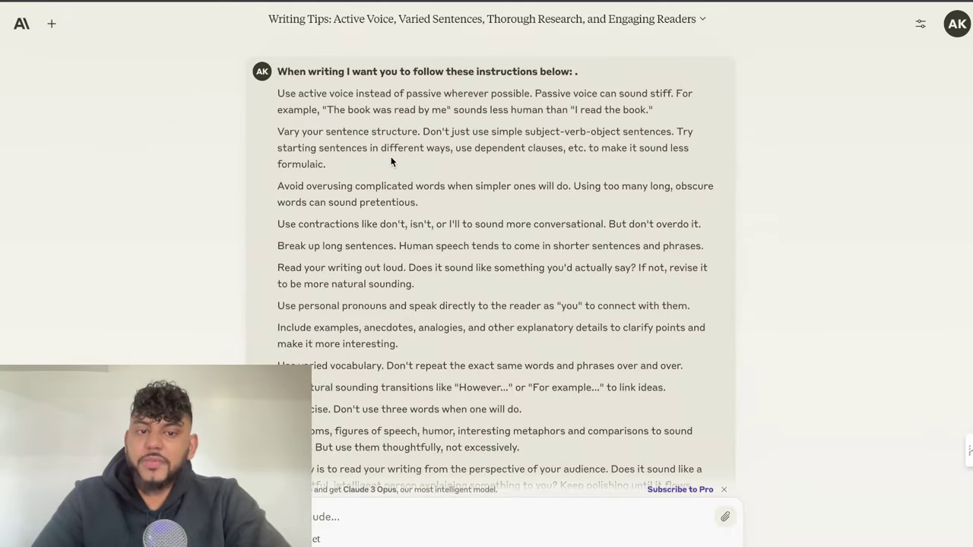
- Copy the generated article from its title "How to Level Up Your Game as a CEO" to its end
{"action": "scroll", "coordinate": [391, 161], "scroll_direction": "down", "scroll_amount": 20}
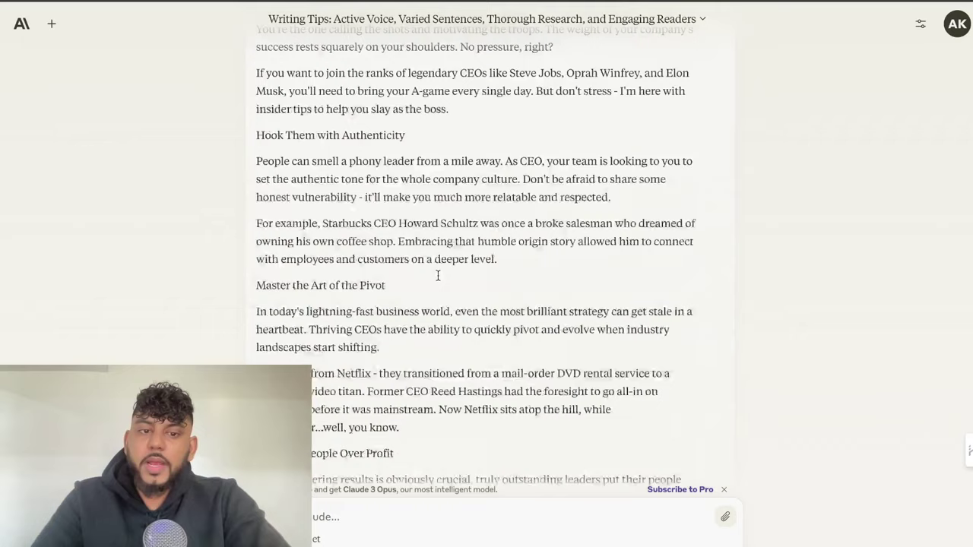
{"action": "scroll", "coordinate": [438, 276], "scroll_direction": "down", "scroll_amount": 5}
{"action": "left_click_drag", "start_coordinate": [562, 430], "coordinate": [343, 321]}
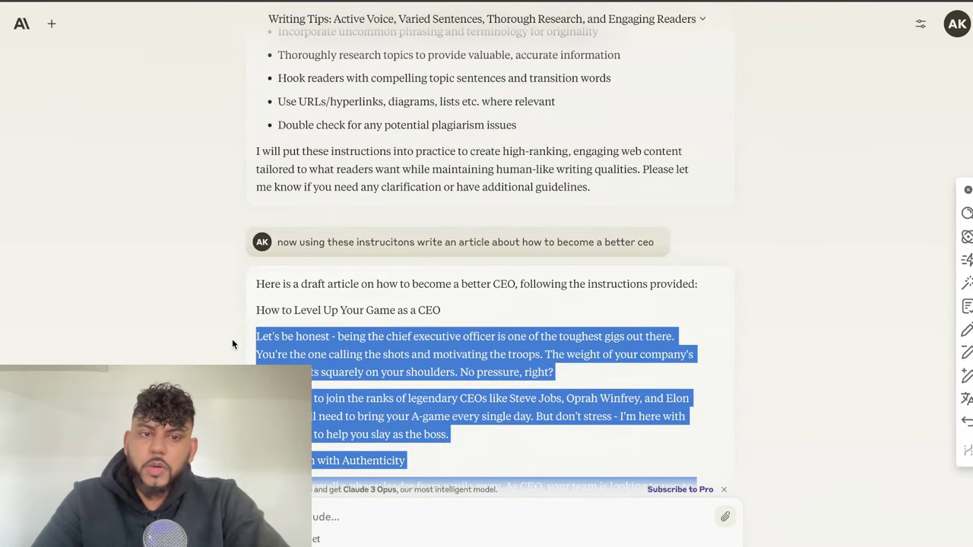
{"action": "left_click_drag", "start_coordinate": [232, 338], "coordinate": [258, 309]}
{"action": "key", "text": "super+c"}
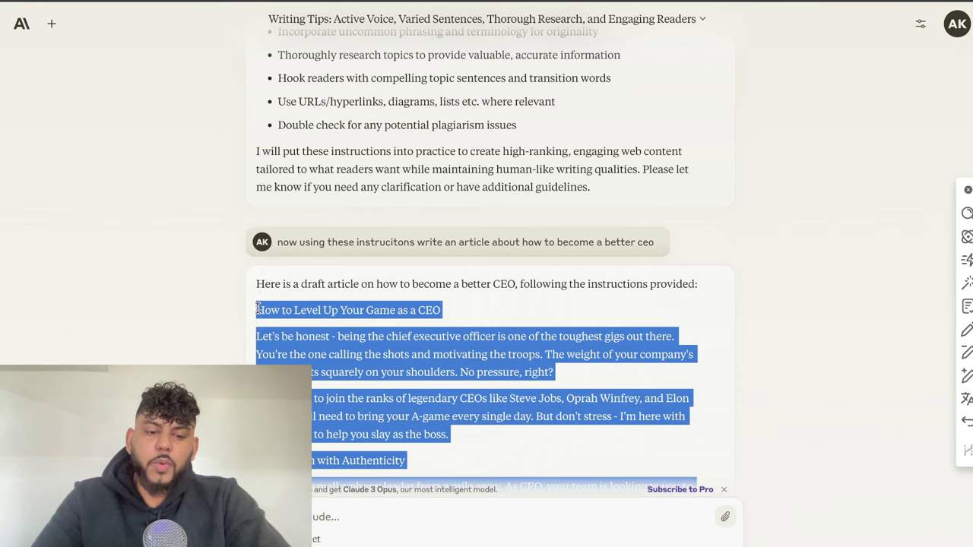
- Open the Free Markdown to HTML Converter in a new browser tab
{"action": "key", "text": "super+t"}
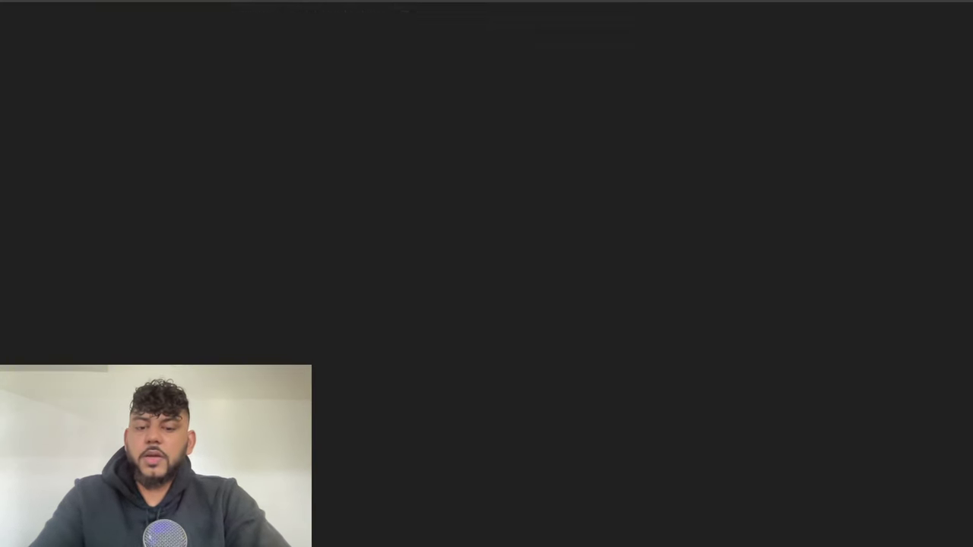
{"action": "type", "text": "mar"}
{"action": "key", "text": "Return"}
{"action": "scroll", "coordinate": [228, 320], "scroll_direction": "down", "scroll_amount": 5}
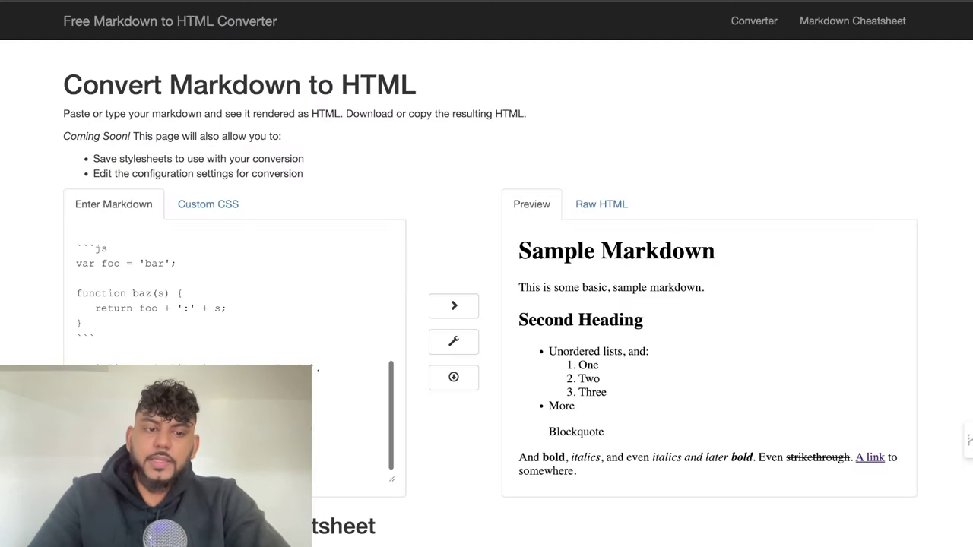
- Replace the converter's sample Markdown with the copied article and select the rendered preview text
{"action": "left_click", "coordinate": [229, 319]}
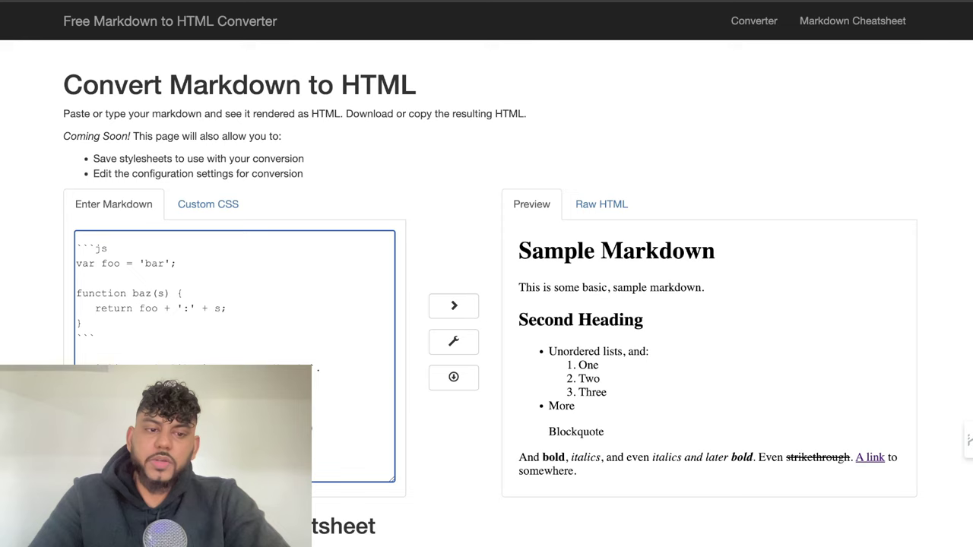
{"action": "key", "text": "super+a"}
{"action": "key", "text": "BackSpace"}
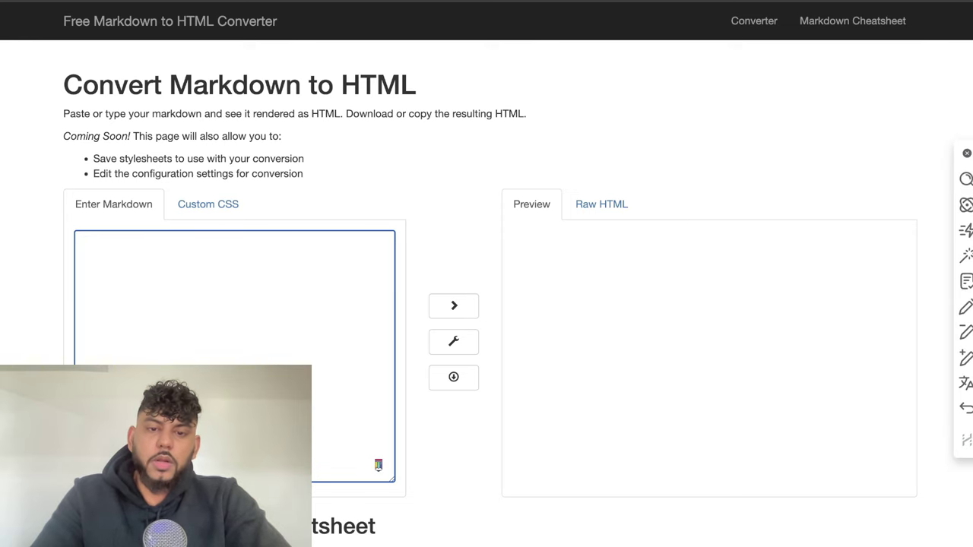
{"action": "key", "text": "super+v"}
{"action": "scroll", "coordinate": [713, 384], "scroll_direction": "down", "scroll_amount": 10}
{"action": "left_click_drag", "start_coordinate": [681, 464], "coordinate": [530, 199]}
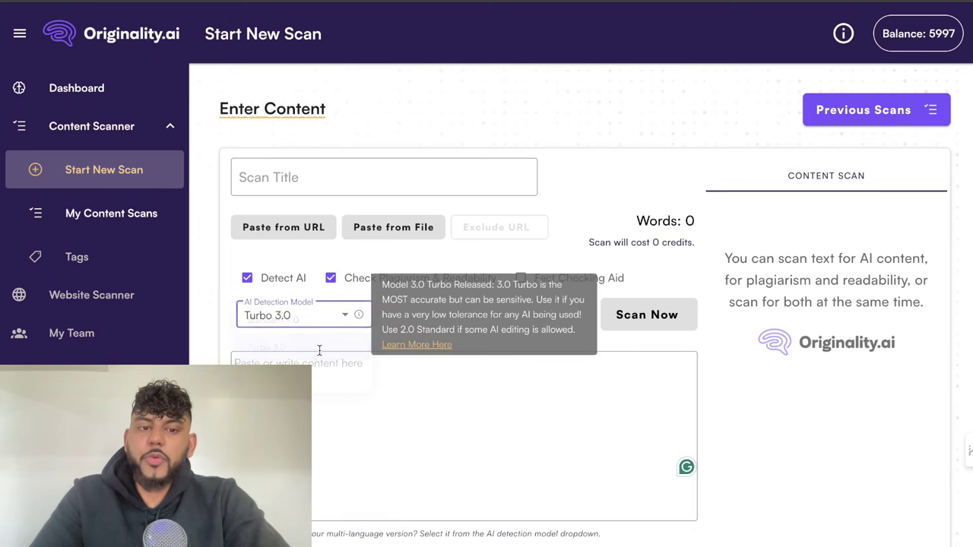
- Paste the article into a new Originality.ai scan, run it with the Turbo 3.0 model, and check the AI detection score
{"action": "key", "text": "ctrl+v"}
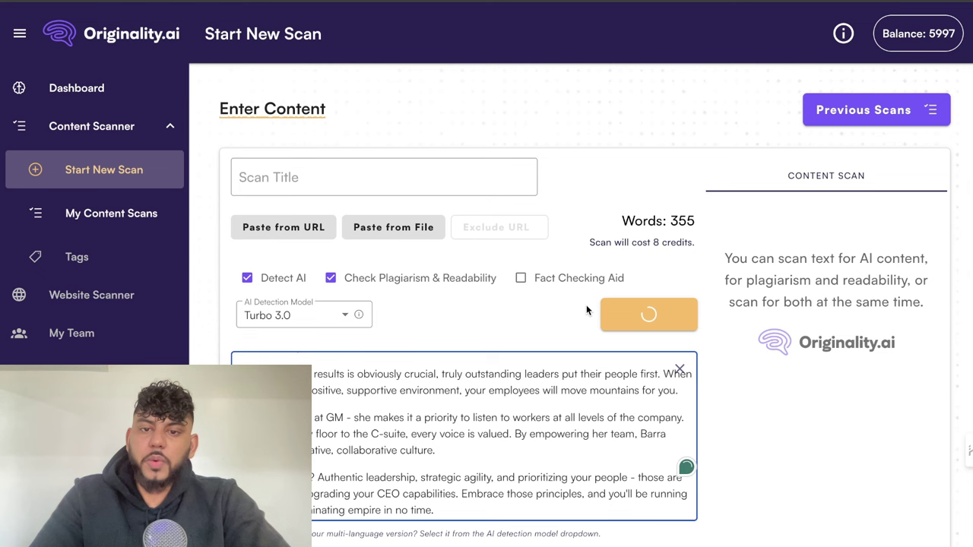
{"action": "left_click", "coordinate": [648, 315]}
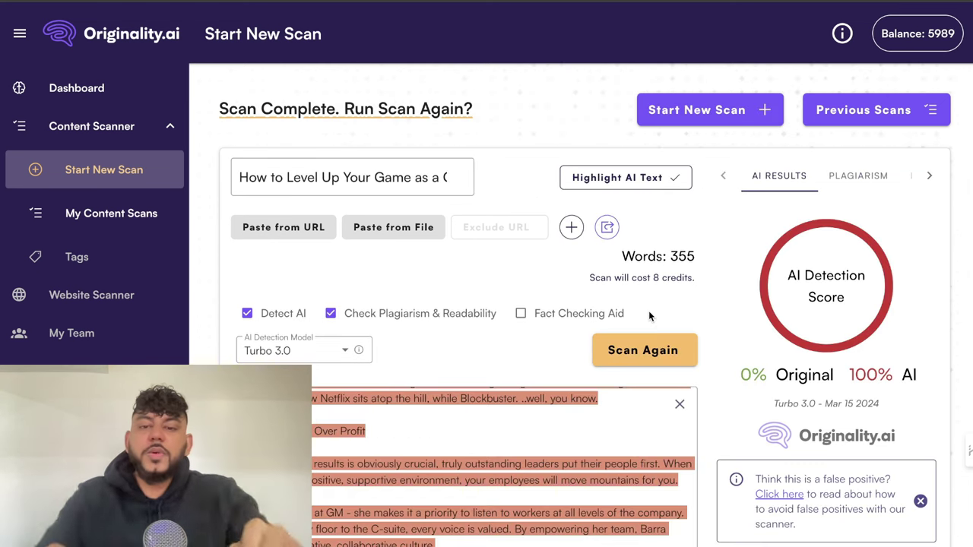
{"action": "left_click_drag", "start_coordinate": [845, 375], "coordinate": [889, 374]}
{"action": "left_click", "coordinate": [743, 375]}
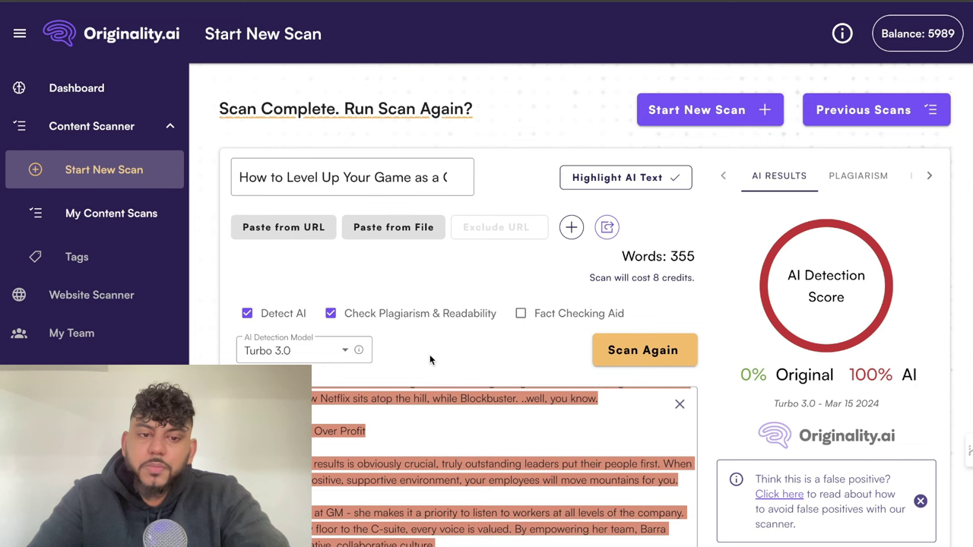
- Rescan the article with the Standard 2.0 detection model and check its originality score
{"action": "left_click", "coordinate": [331, 356]}
{"action": "left_click", "coordinate": [323, 353]}
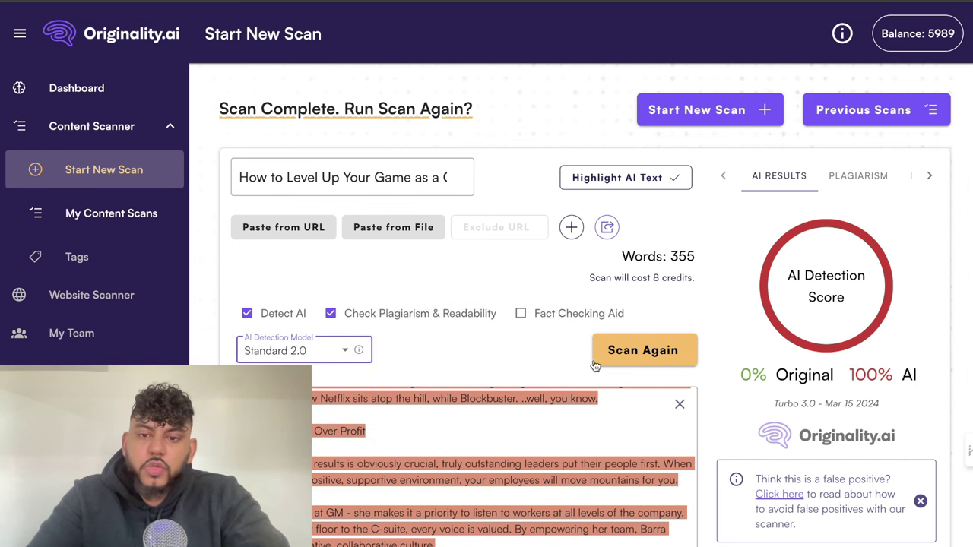
{"action": "left_click", "coordinate": [595, 365]}
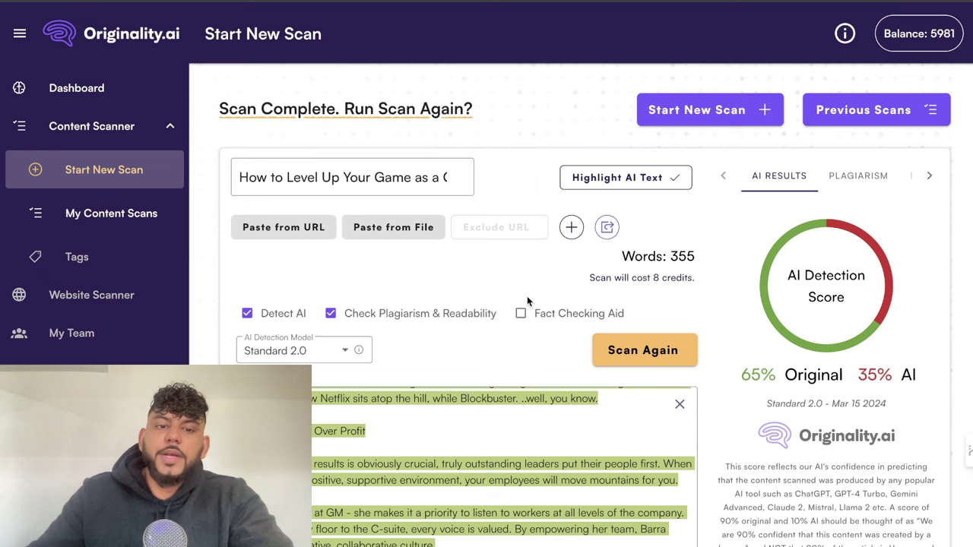
{"action": "left_click_drag", "start_coordinate": [737, 374], "coordinate": [808, 373]}
{"action": "scroll", "coordinate": [398, 408], "scroll_direction": "up", "scroll_amount": 5}
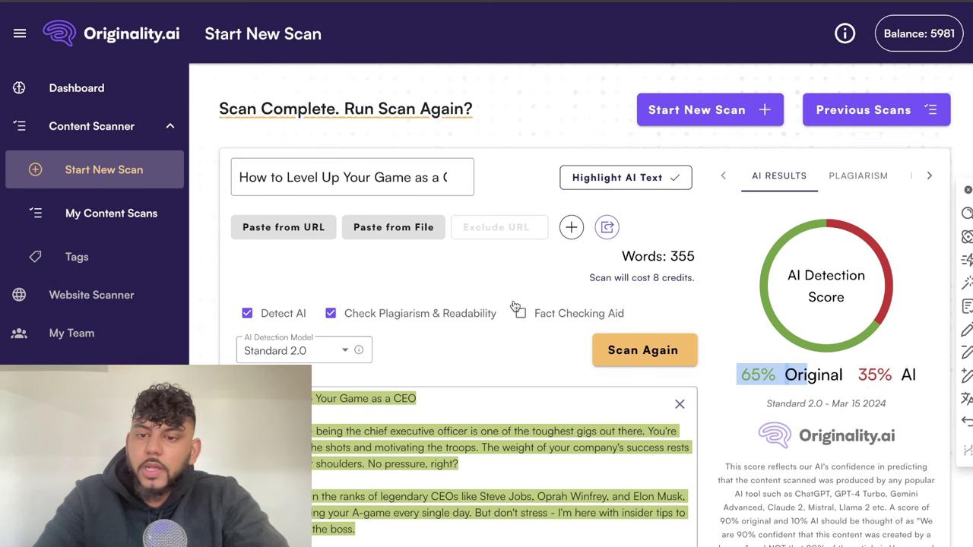
- Look through the previous content scans and open the results of the Mar 14 2024, 06:32 PM scan
{"action": "left_click", "coordinate": [129, 216]}
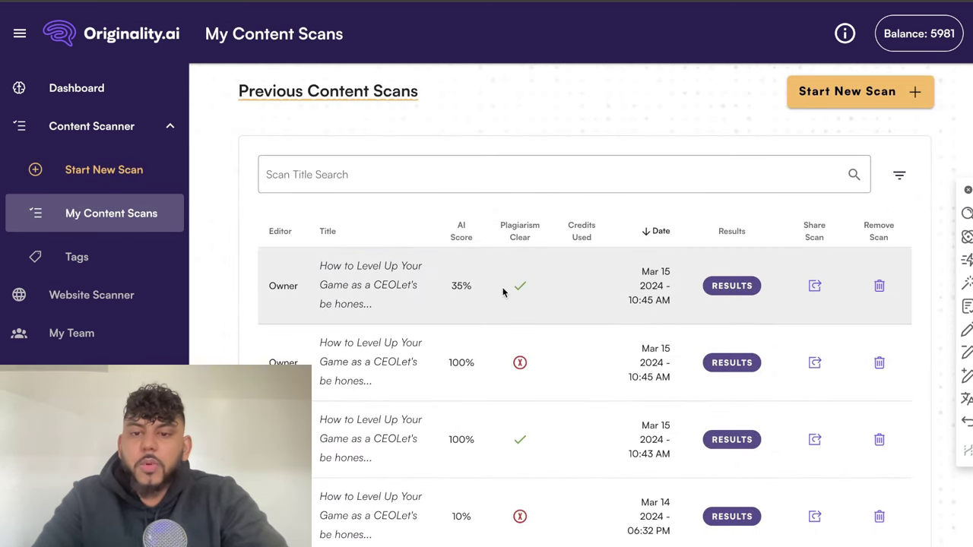
{"action": "scroll", "coordinate": [536, 359], "scroll_direction": "down", "scroll_amount": 2}
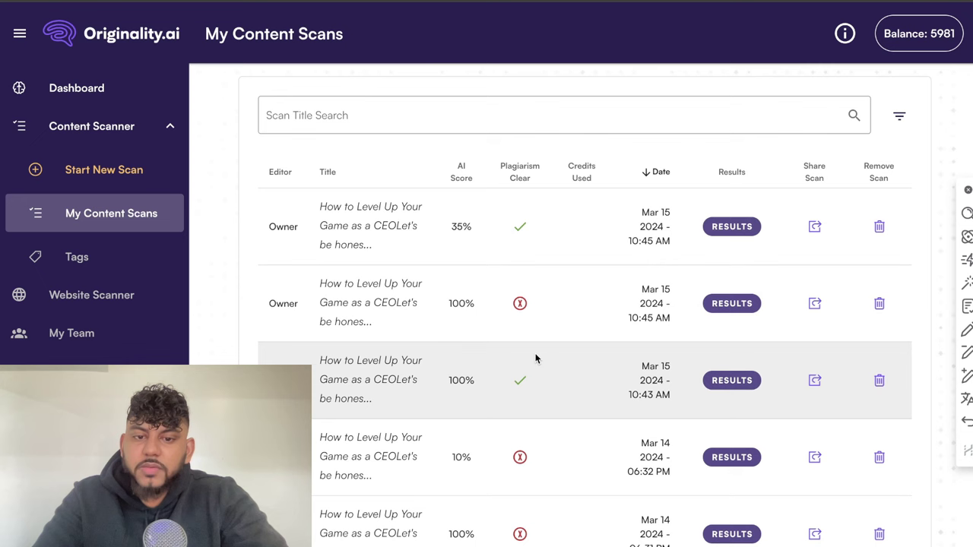
{"action": "scroll", "coordinate": [536, 359], "scroll_direction": "up", "scroll_amount": 2}
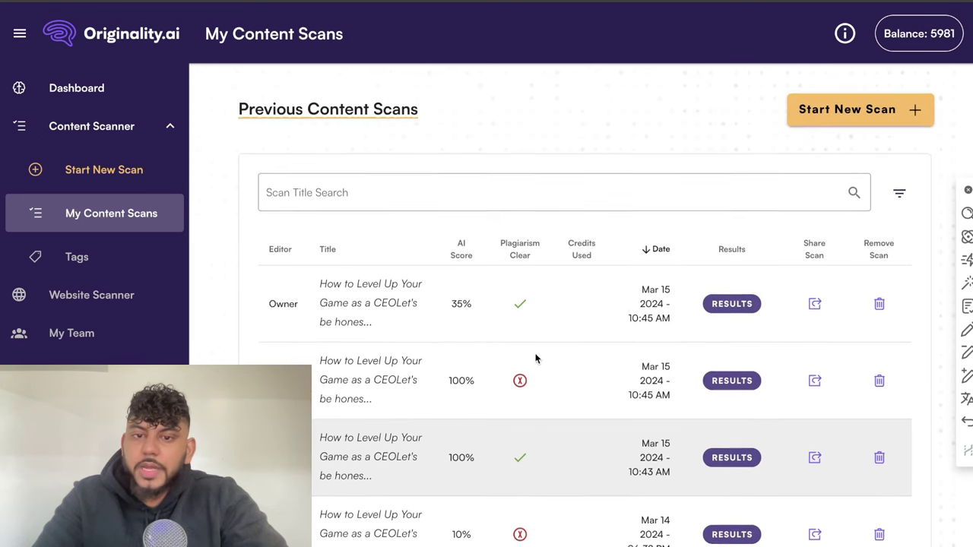
{"action": "scroll", "coordinate": [536, 359], "scroll_direction": "down", "scroll_amount": 5}
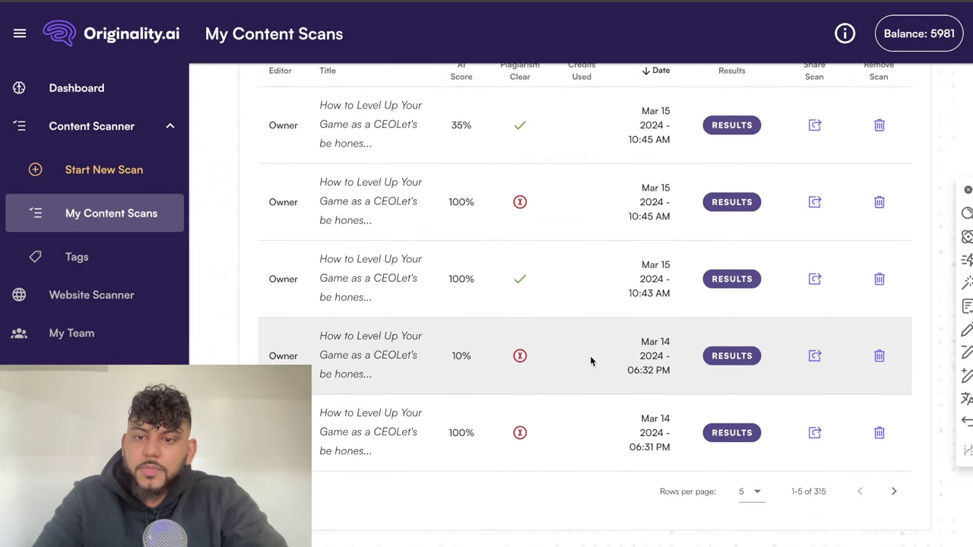
{"action": "scroll", "coordinate": [525, 342], "scroll_direction": "up", "scroll_amount": 3}
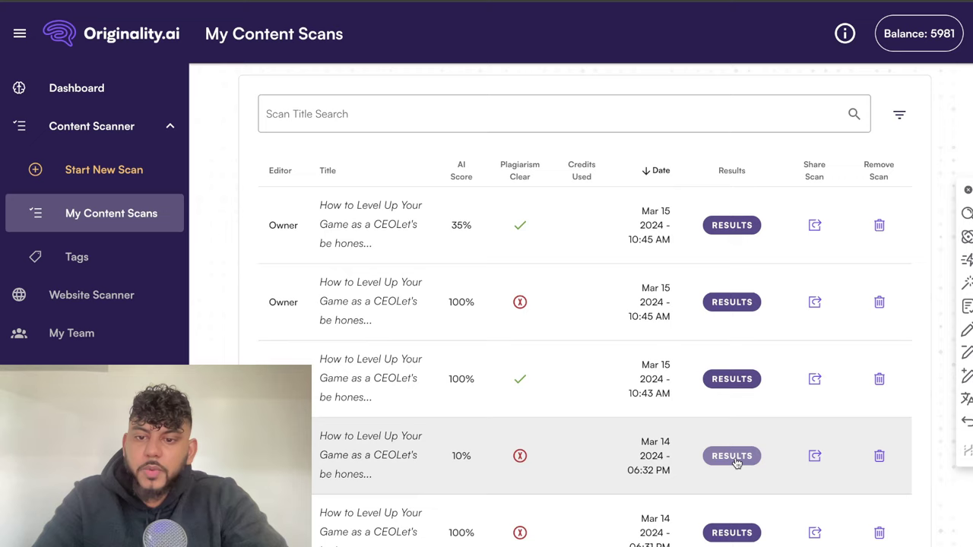
{"action": "left_click", "coordinate": [732, 457]}
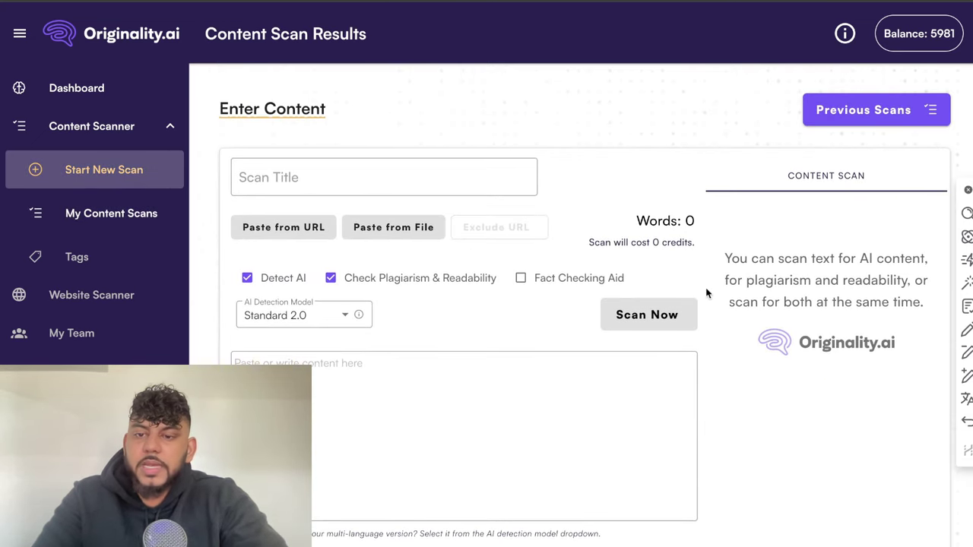
- Examine the earlier scan's highlighted article, AI detection score and detection model
{"action": "scroll", "coordinate": [448, 350], "scroll_direction": "down", "scroll_amount": 10}
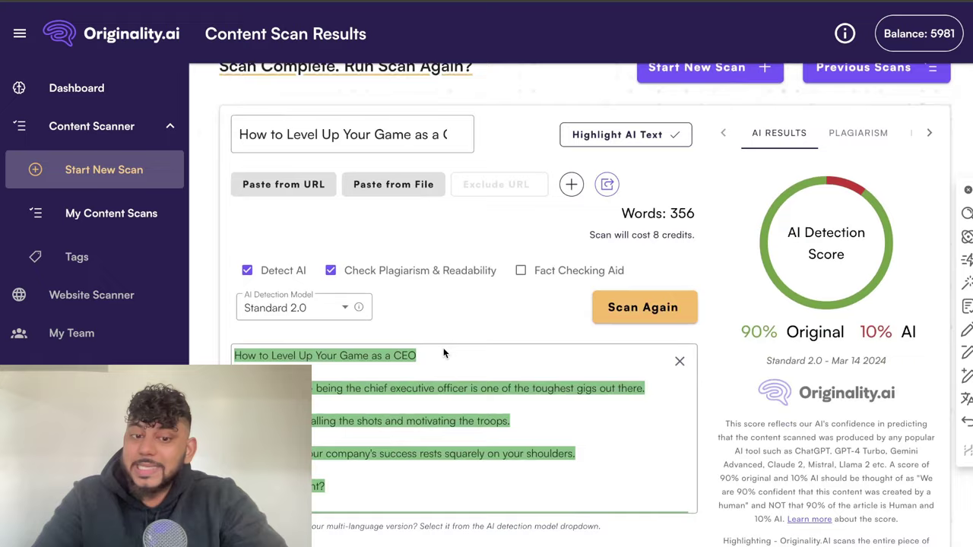
{"action": "scroll", "coordinate": [459, 347], "scroll_direction": "up", "scroll_amount": 10}
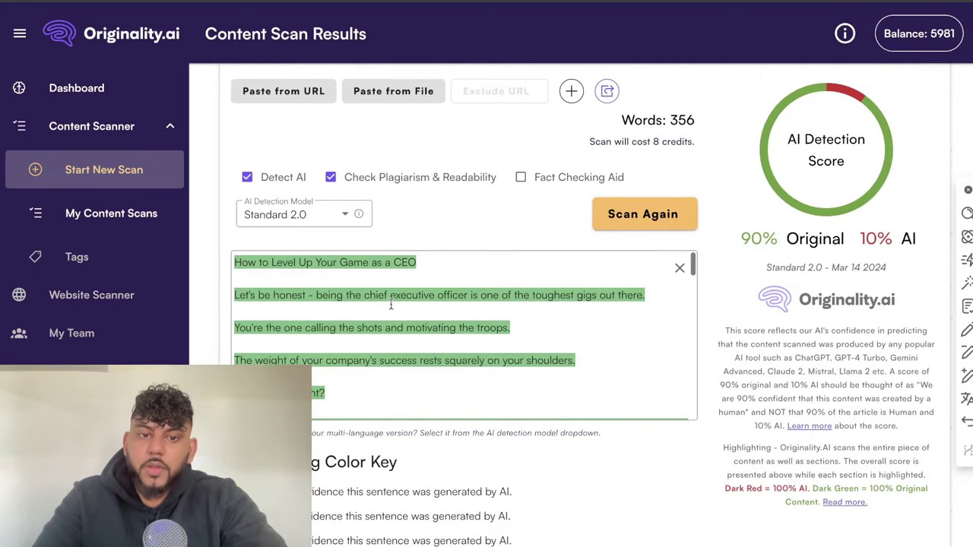
{"action": "scroll", "coordinate": [767, 257], "scroll_direction": "up", "scroll_amount": 3}
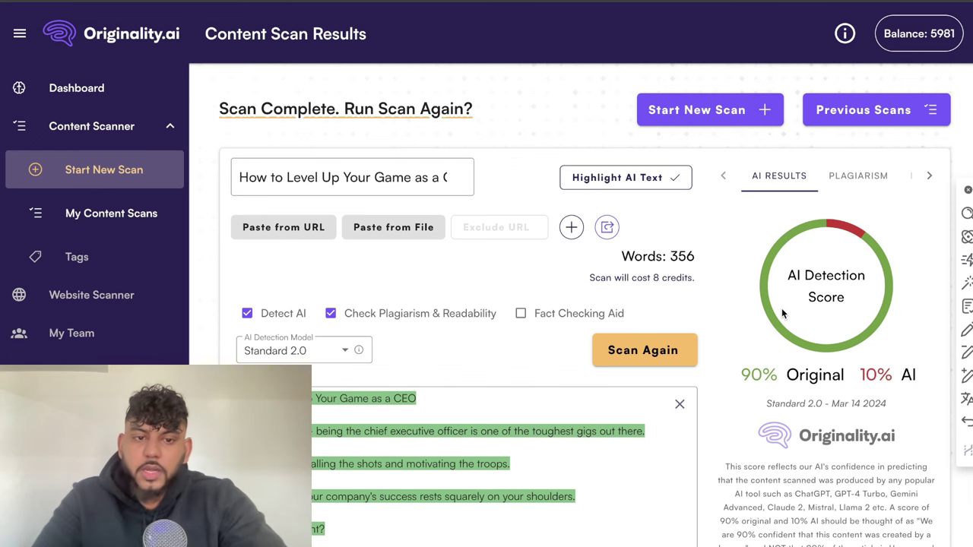
{"action": "left_click", "coordinate": [320, 351]}
{"action": "left_click", "coordinate": [426, 349]}
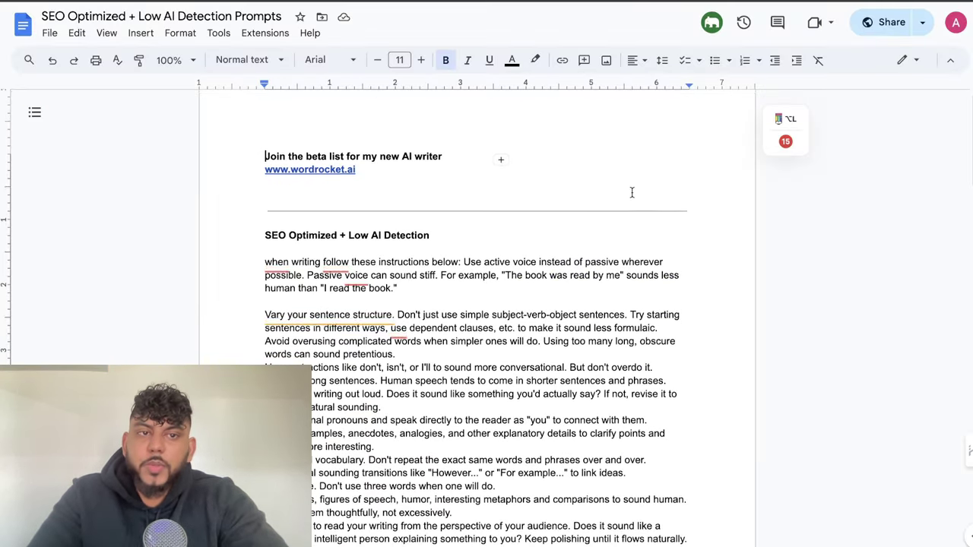
- Read through the SEO Optimized + Low AI Detection writing instructions in the prompts document and select the instruction text
{"action": "scroll", "coordinate": [632, 192], "scroll_direction": "down", "scroll_amount": 2}
{"action": "scroll", "coordinate": [632, 192], "scroll_direction": "down", "scroll_amount": 3}
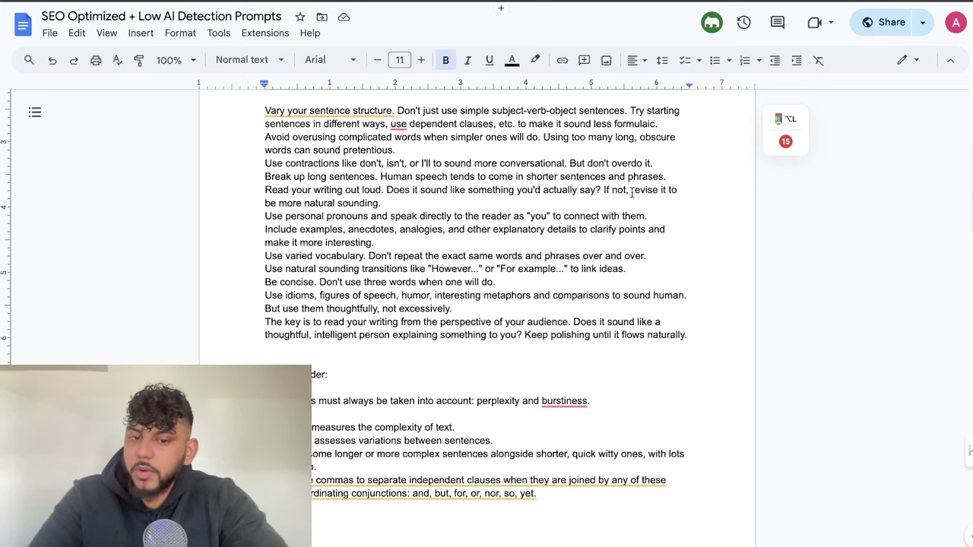
{"action": "scroll", "coordinate": [632, 193], "scroll_direction": "up", "scroll_amount": 1}
{"action": "scroll", "coordinate": [530, 184], "scroll_direction": "up", "scroll_amount": 1}
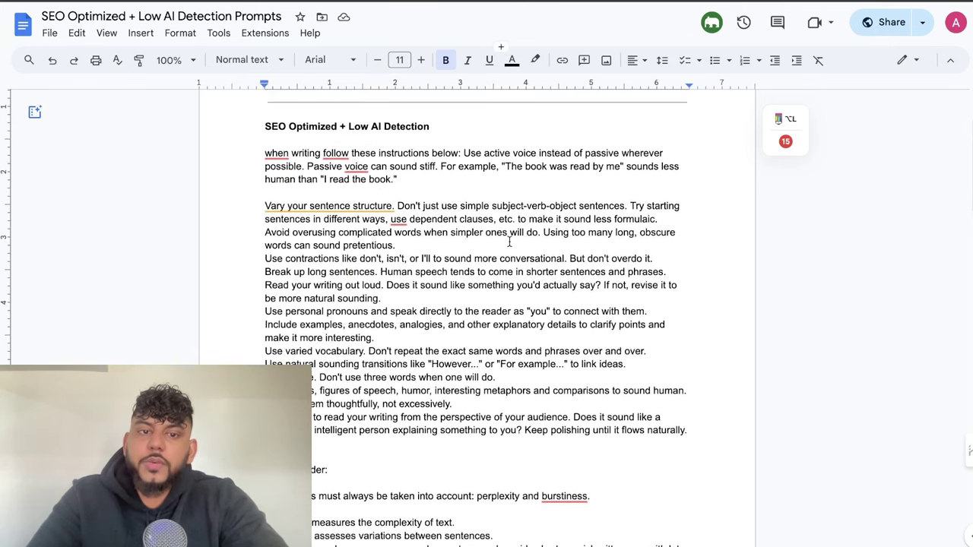
{"action": "scroll", "coordinate": [509, 241], "scroll_direction": "down", "scroll_amount": 4}
{"action": "scroll", "coordinate": [508, 302], "scroll_direction": "down", "scroll_amount": 11}
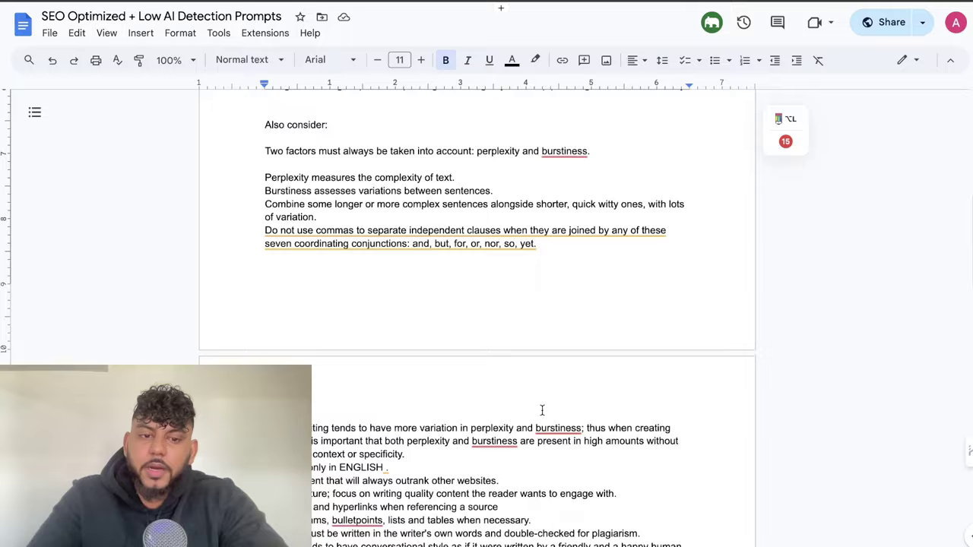
{"action": "left_click_drag", "start_coordinate": [434, 411], "coordinate": [264, 211]}
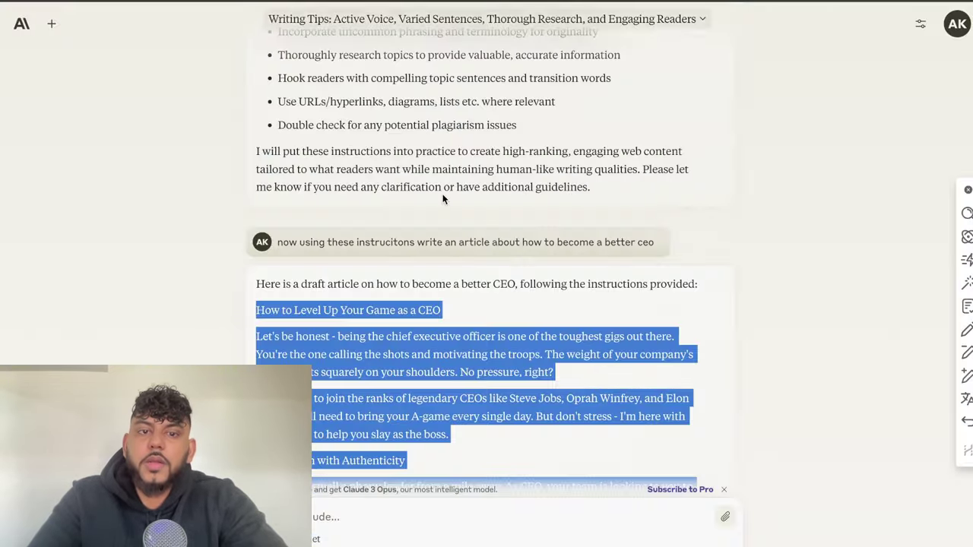
- In the Claude chat, review the submitted writing instructions ending in "do you understand" and Claude's summary reply
{"action": "scroll", "coordinate": [443, 194], "scroll_direction": "up", "scroll_amount": 15}
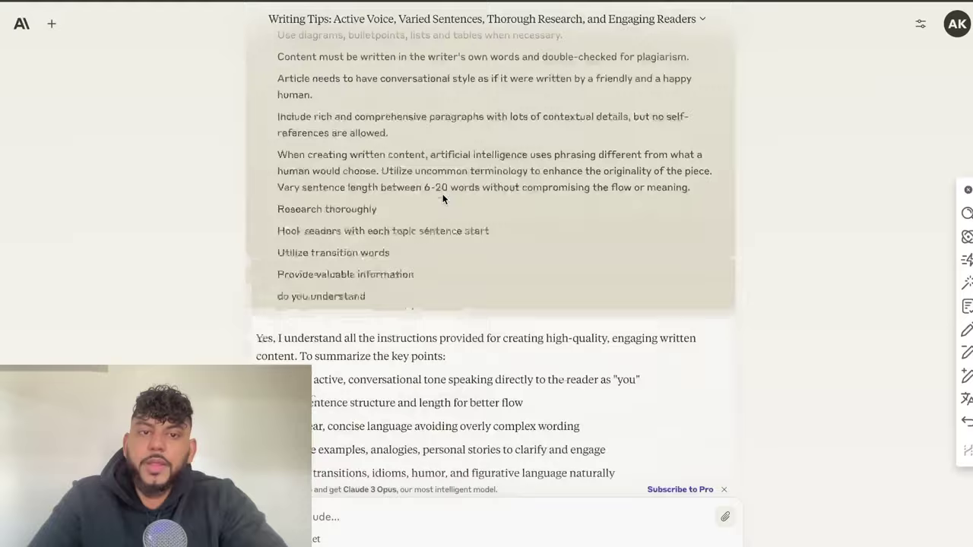
{"action": "scroll", "coordinate": [443, 194], "scroll_direction": "down", "scroll_amount": 5}
{"action": "scroll", "coordinate": [442, 196], "scroll_direction": "down", "scroll_amount": 5}
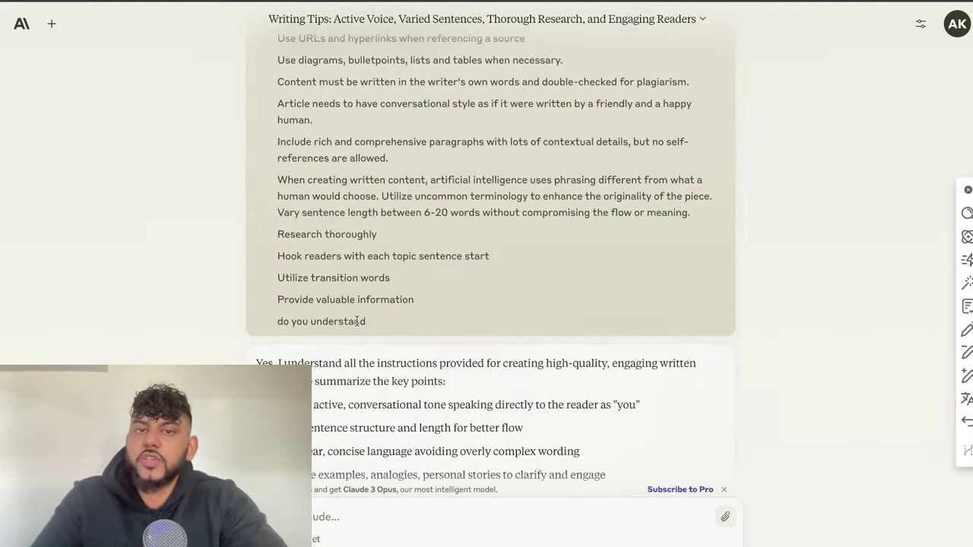
{"action": "scroll", "coordinate": [356, 321], "scroll_direction": "down", "scroll_amount": 4}
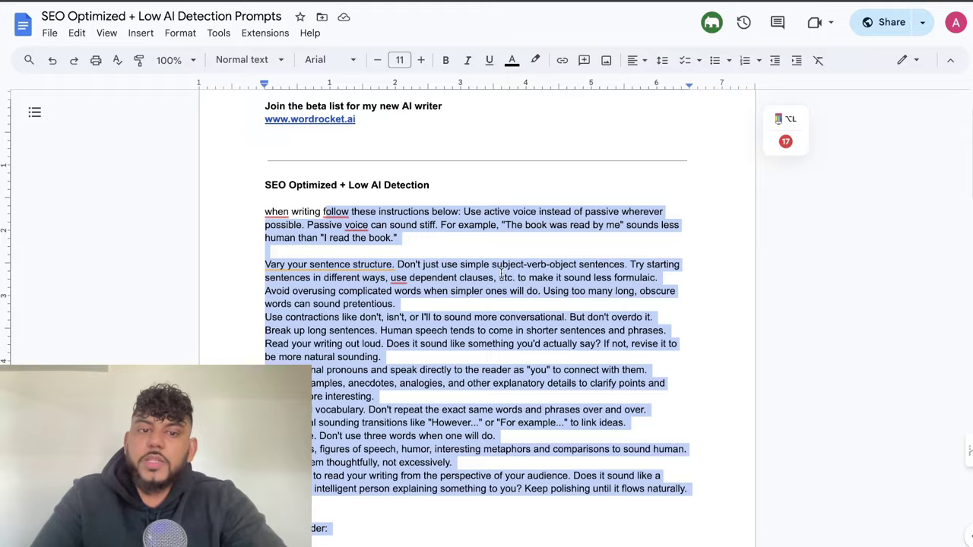
- In the Google Docs prompts document, find the "Prompt For writing outline" section and highlight its full prompt text
{"action": "scroll", "coordinate": [501, 274], "scroll_direction": "down", "scroll_amount": 10}
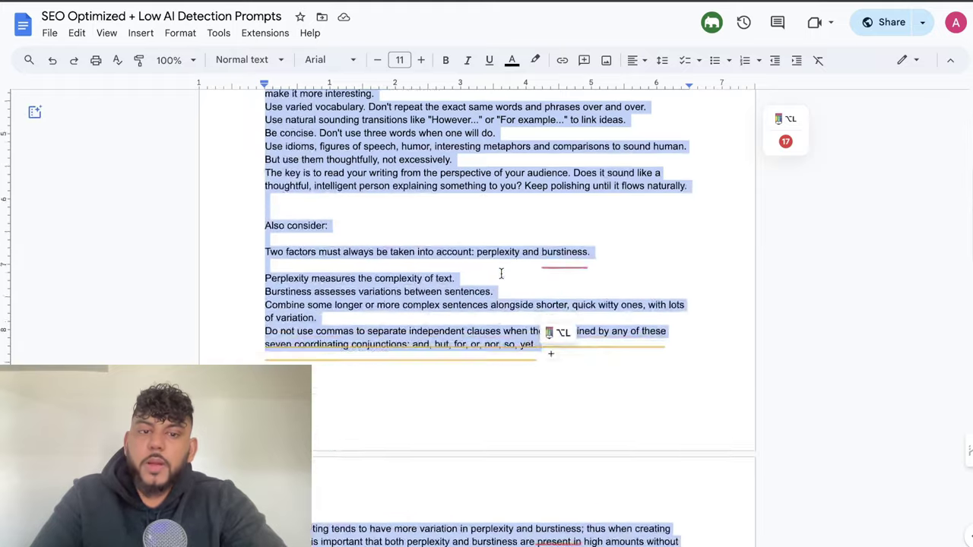
{"action": "scroll", "coordinate": [487, 285], "scroll_direction": "down", "scroll_amount": 3}
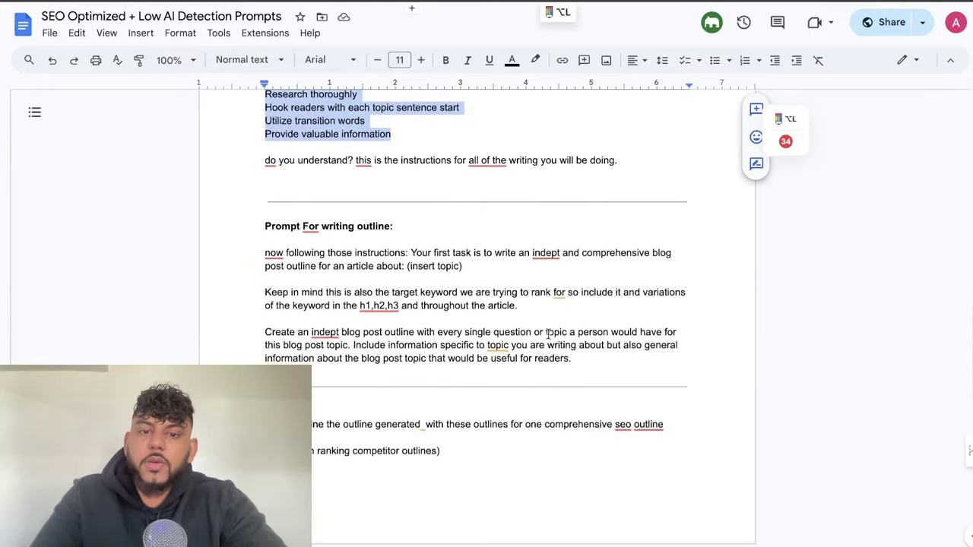
{"action": "left_click", "coordinate": [550, 341]}
{"action": "left_click_drag", "start_coordinate": [572, 360], "coordinate": [265, 259]}
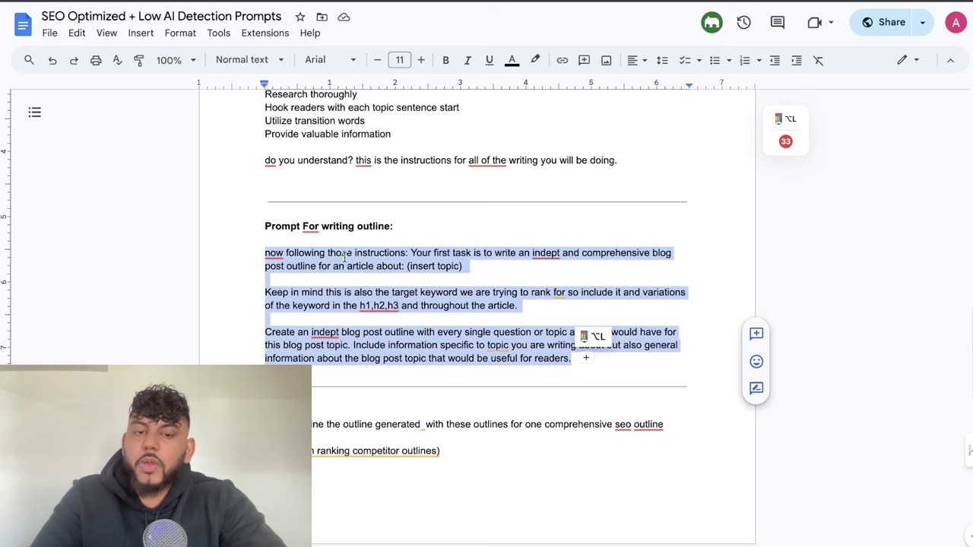
{"action": "scroll", "coordinate": [352, 149], "scroll_direction": "up", "scroll_amount": 1}
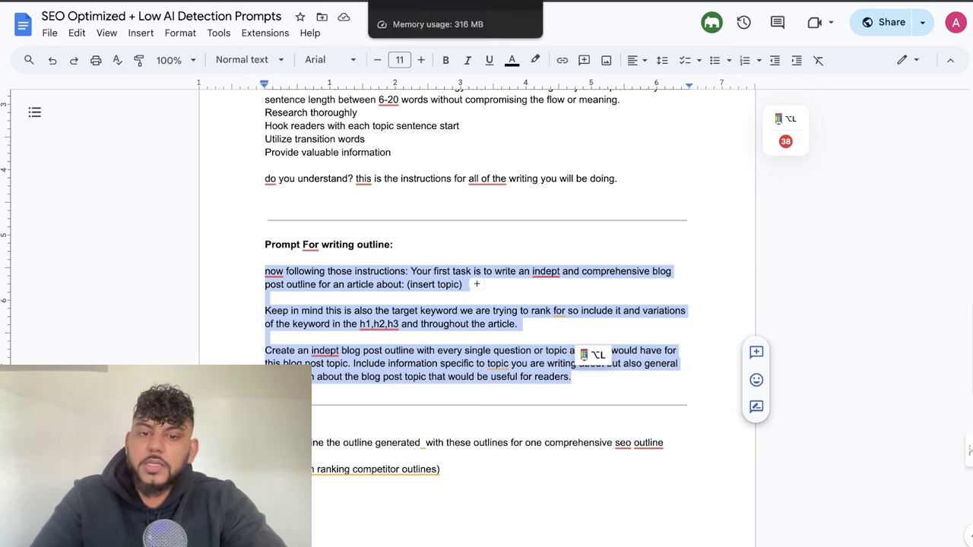
- Go back to the Claude chat, look through the CEO article to its end, and place the cursor in the message box
{"action": "left_click", "coordinate": [449, 0]}
{"action": "scroll", "coordinate": [437, 287], "scroll_direction": "down", "scroll_amount": 5}
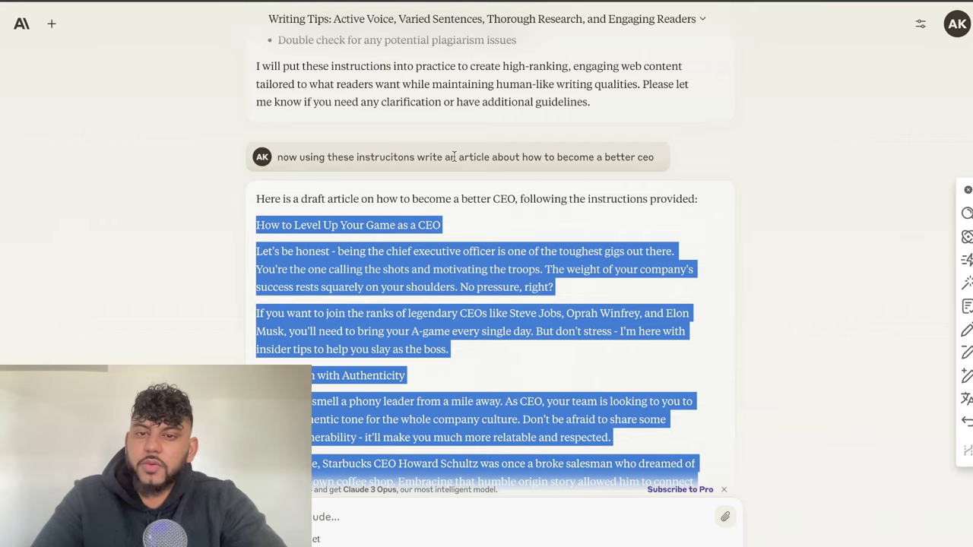
{"action": "scroll", "coordinate": [456, 160], "scroll_direction": "down", "scroll_amount": 6}
{"action": "left_click", "coordinate": [383, 514]}
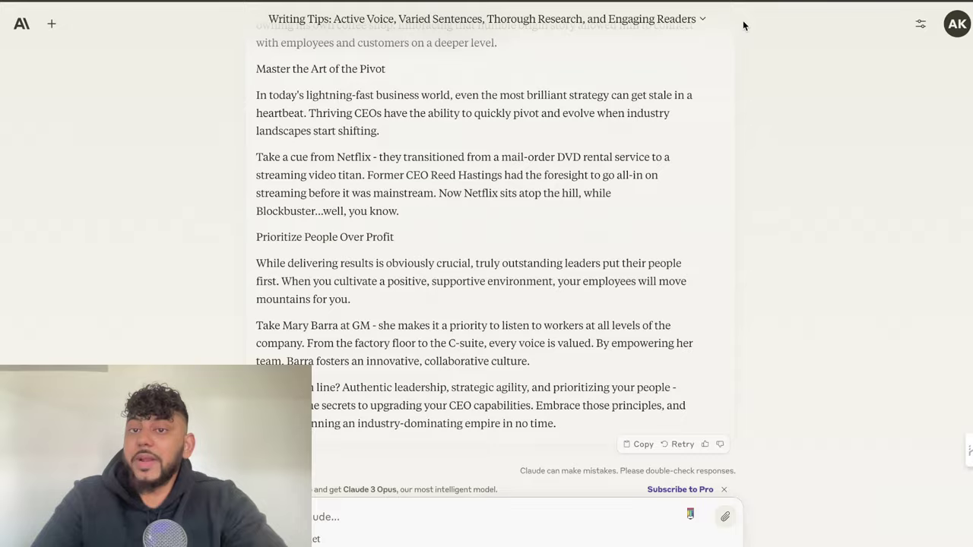
- In the prompts document, examine the prompt for combining the outline with competitor outlines and the full-article prompt
{"action": "key", "text": "ctrl+Tab"}
{"action": "scroll", "coordinate": [512, 287], "scroll_direction": "down", "scroll_amount": 5}
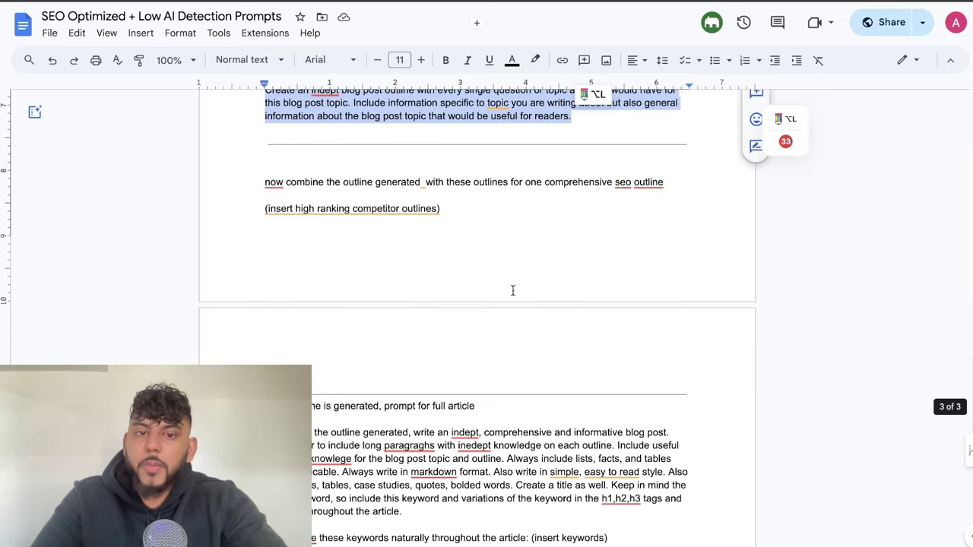
{"action": "scroll", "coordinate": [512, 290], "scroll_direction": "down", "scroll_amount": 3}
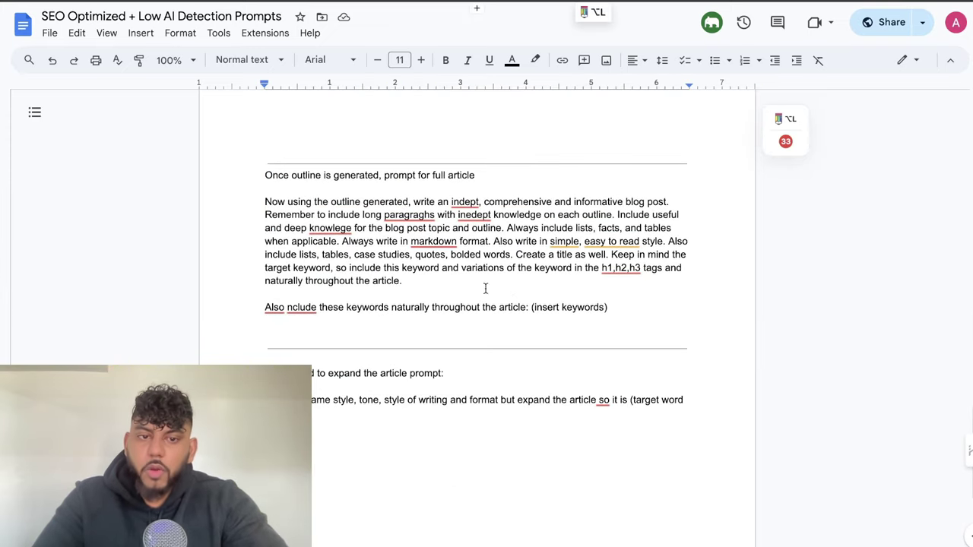
{"action": "scroll", "coordinate": [428, 226], "scroll_direction": "up", "scroll_amount": 3}
{"action": "scroll", "coordinate": [560, 269], "scroll_direction": "up", "scroll_amount": 1}
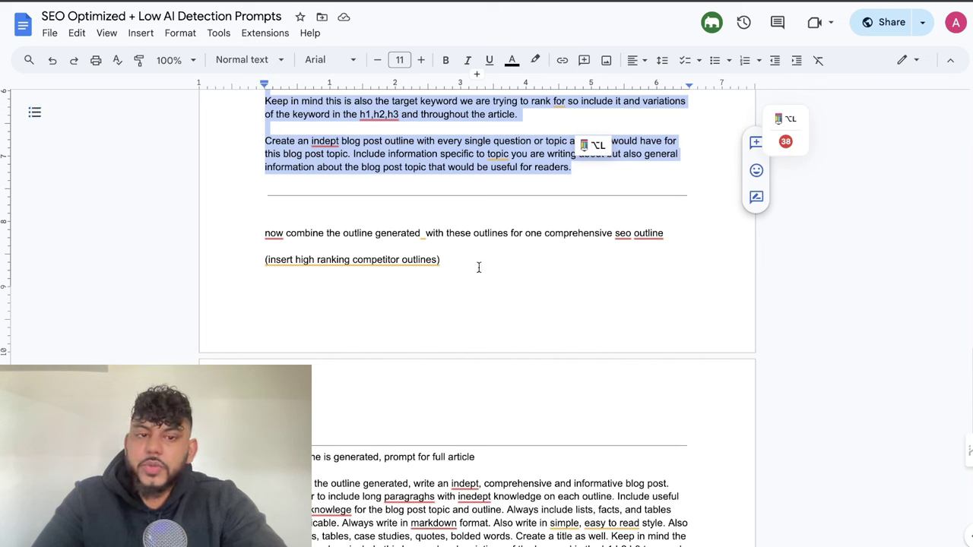
{"action": "mouse_move", "coordinate": [420, 259]}
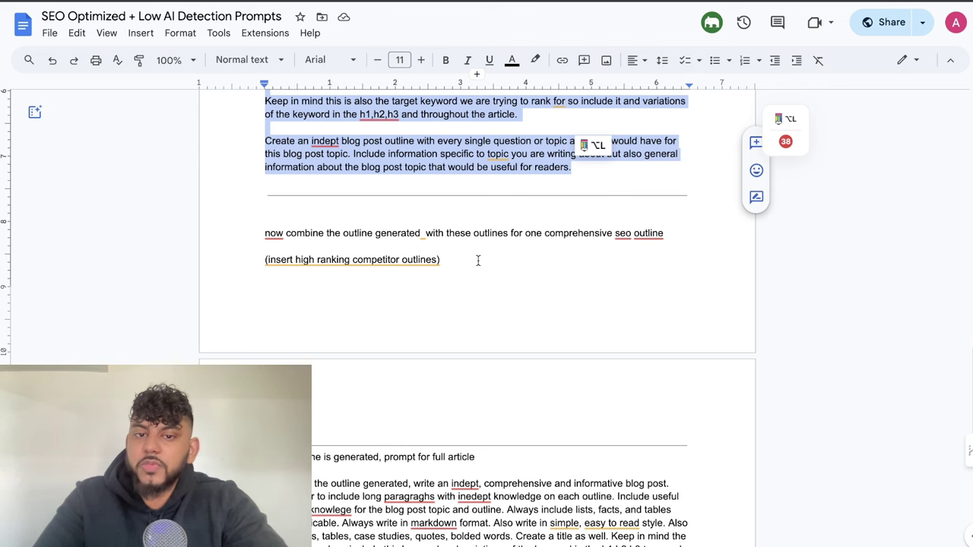
{"action": "scroll", "coordinate": [478, 260], "scroll_direction": "up", "scroll_amount": 5}
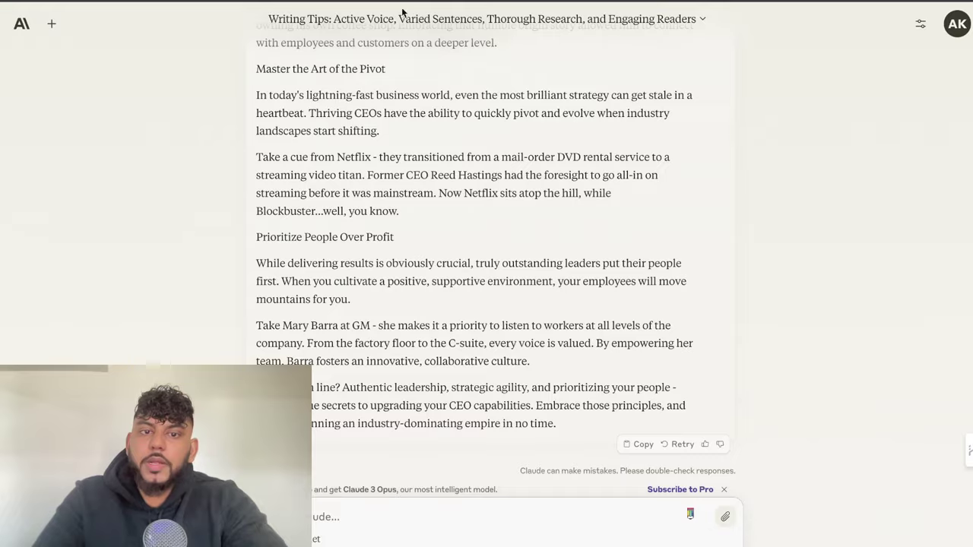
- In the Claude chat, copy the article title "How to Level Up Your Game as a CEO"
{"action": "scroll", "coordinate": [457, 144], "scroll_direction": "up", "scroll_amount": 15}
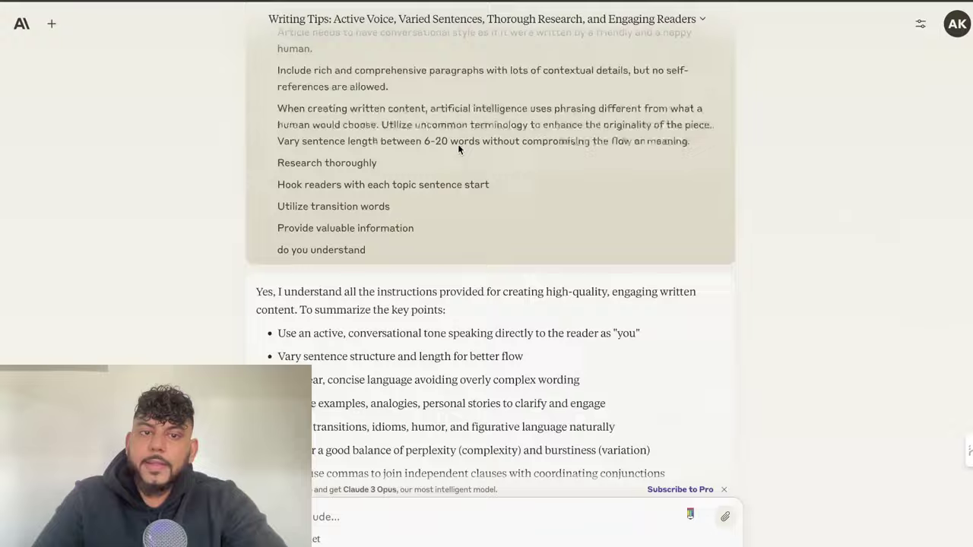
{"action": "scroll", "coordinate": [458, 143], "scroll_direction": "down", "scroll_amount": 15}
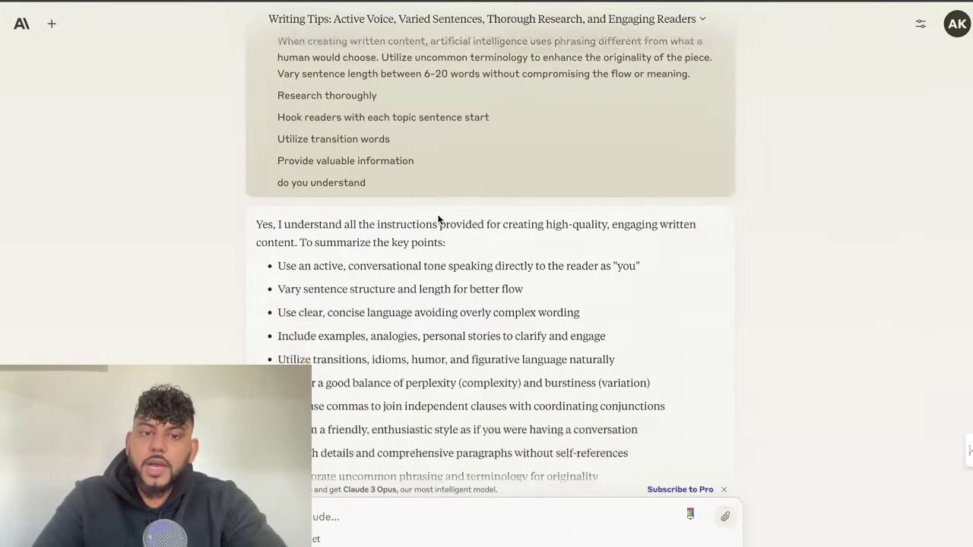
{"action": "triple_click", "coordinate": [375, 238]}
{"action": "key", "text": "ctrl+c"}
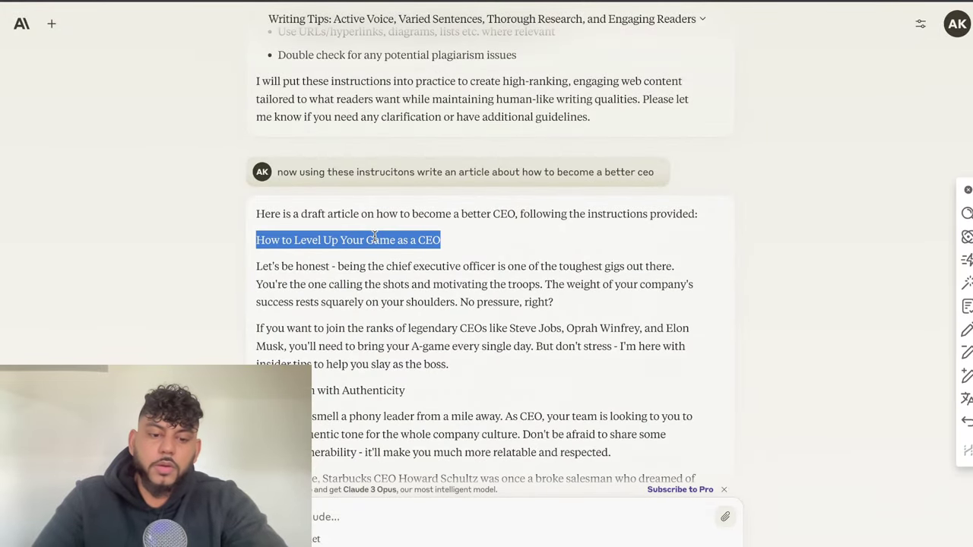
- Search Google for the copied article title and open the Entrepreneur article "4 Ways to Level Up Your CEO Game"
{"action": "key", "text": "ctrl+t"}
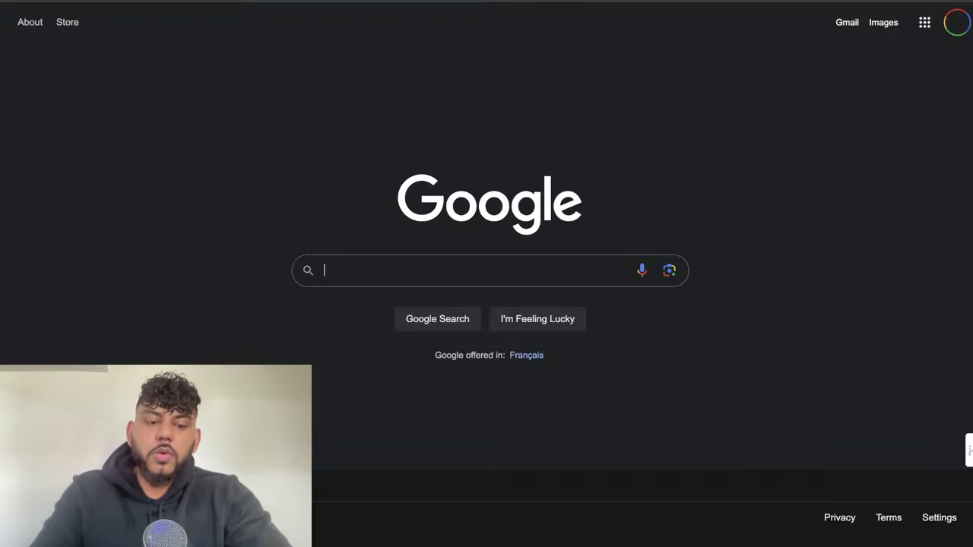
{"action": "key", "text": "ctrl+v"}
{"action": "key", "text": "Return"}
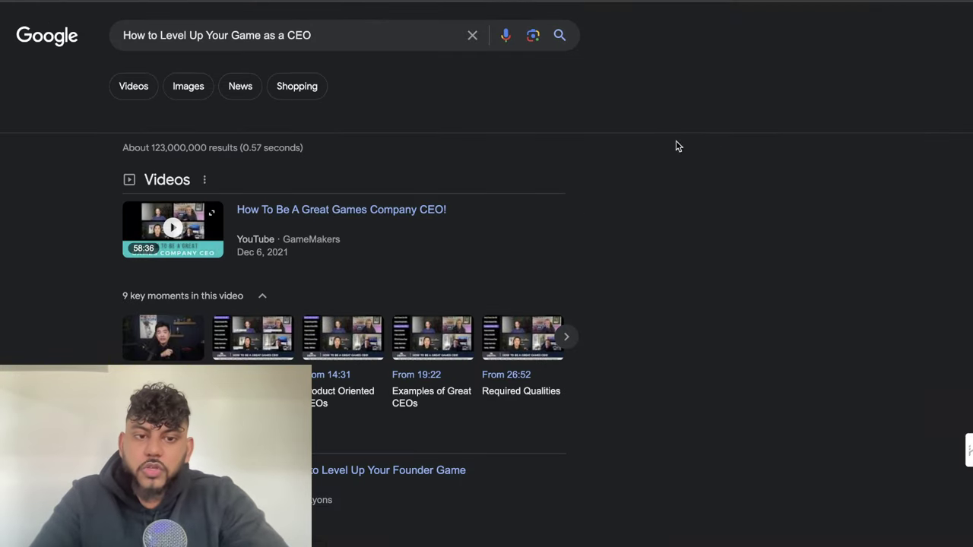
{"action": "scroll", "coordinate": [560, 239], "scroll_direction": "down", "scroll_amount": 10}
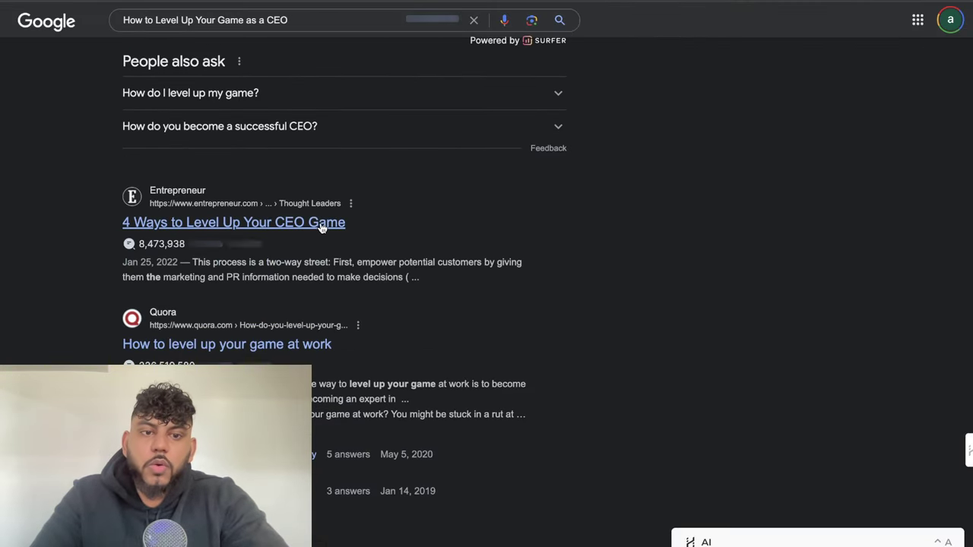
{"action": "left_click", "coordinate": [438, 207]}
{"action": "scroll", "coordinate": [641, 222], "scroll_direction": "down", "scroll_amount": 1}
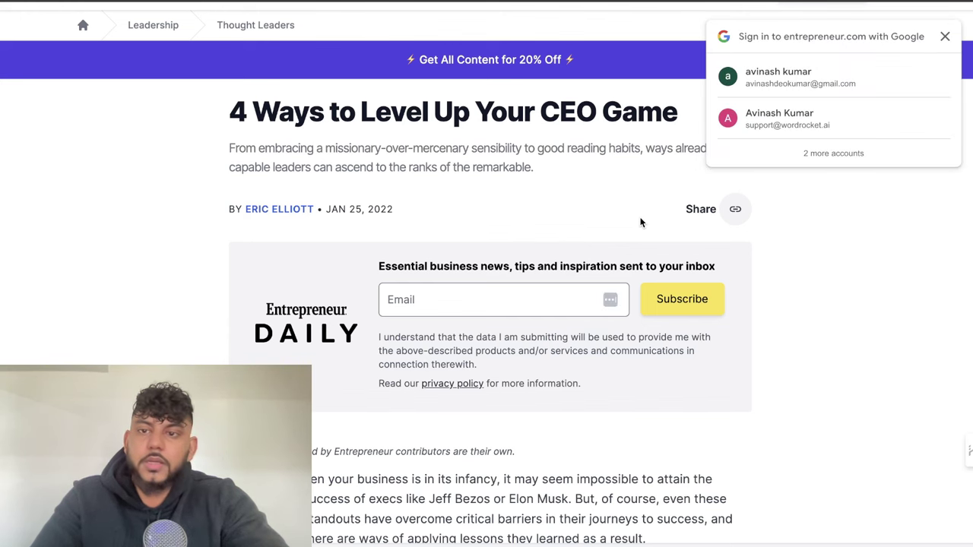
- Open the AI assistant extension on the article page and set its connection to Chat GPT-4
{"action": "key", "text": "alt+a"}
{"action": "left_click", "coordinate": [722, 522]}
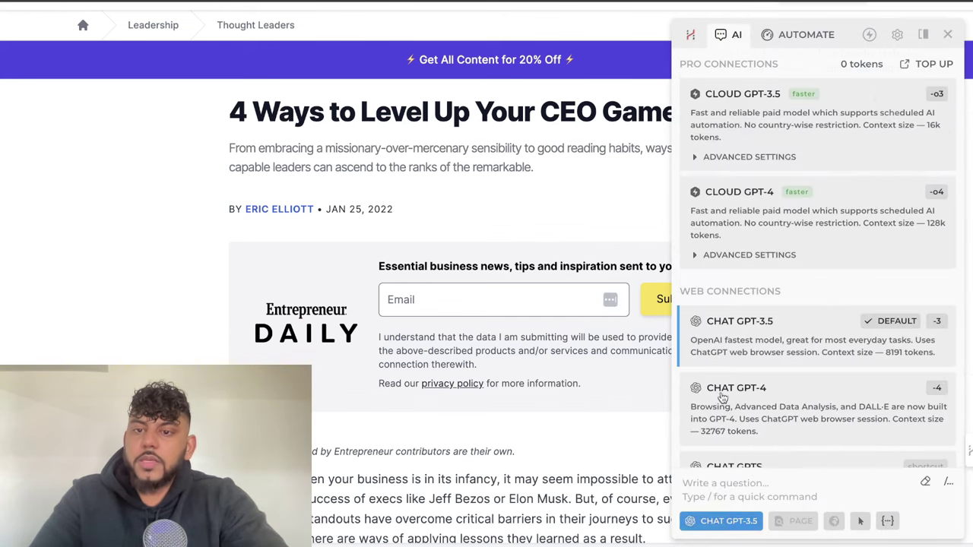
{"action": "scroll", "coordinate": [738, 213], "scroll_direction": "down", "scroll_amount": 1}
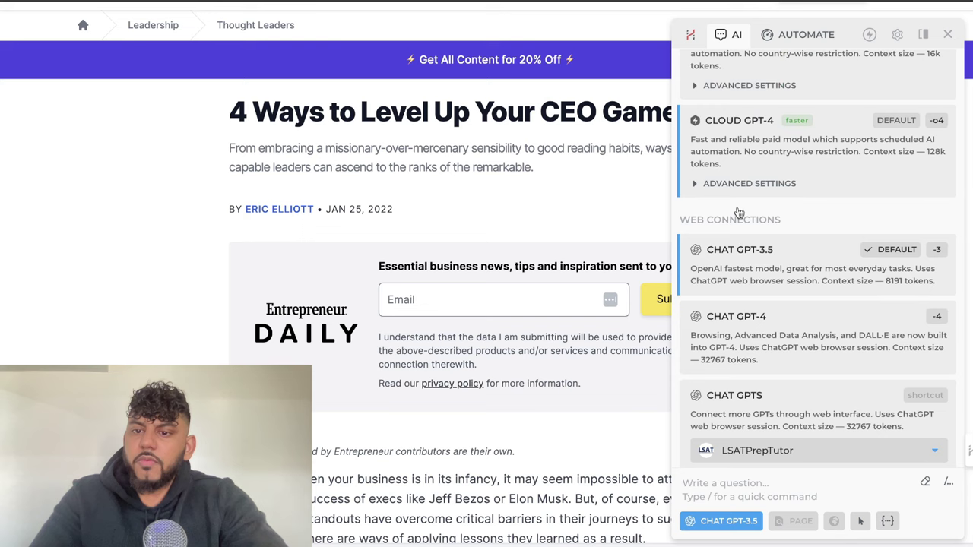
{"action": "left_click", "coordinate": [747, 295]}
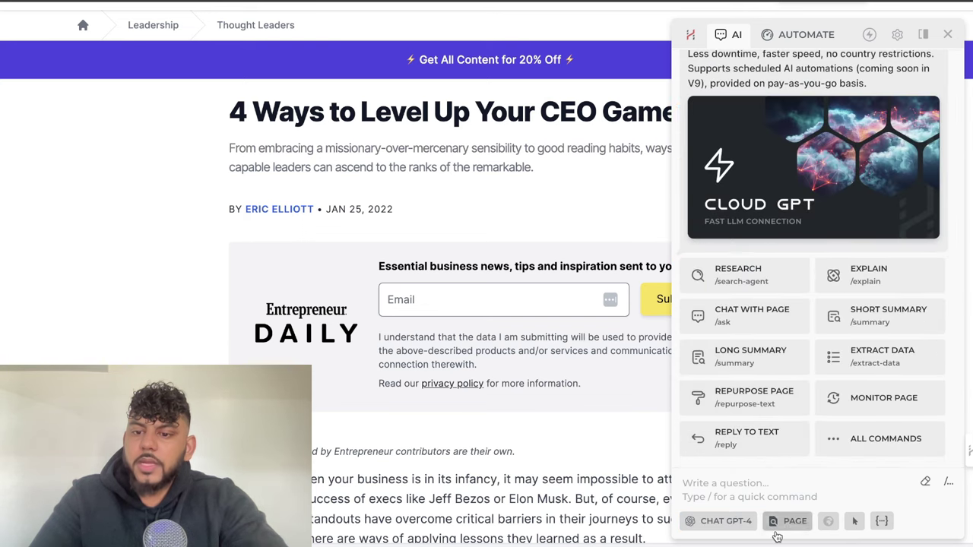
- Ask the assistant to "extract the outline from this blog post"
{"action": "type", "text": "e"}
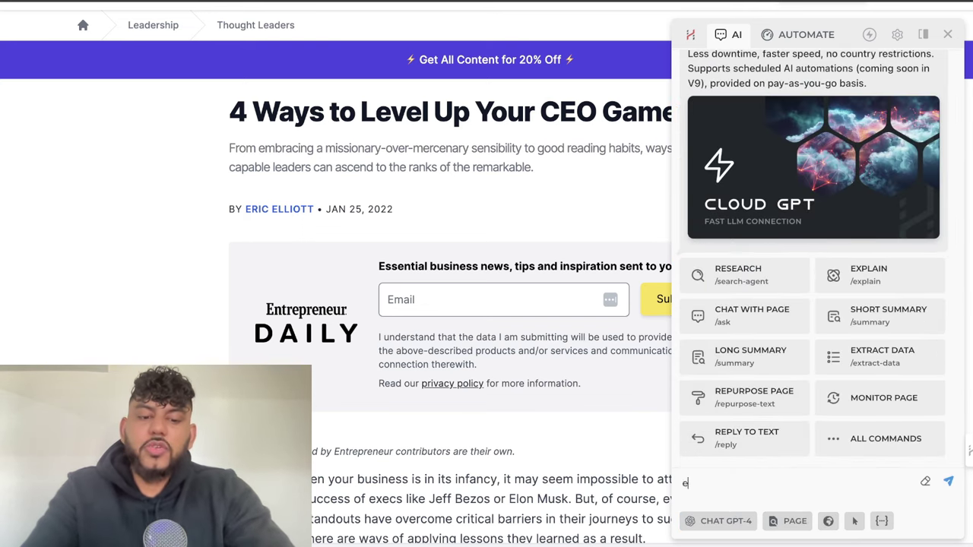
{"action": "type", "text": "xtractt"}
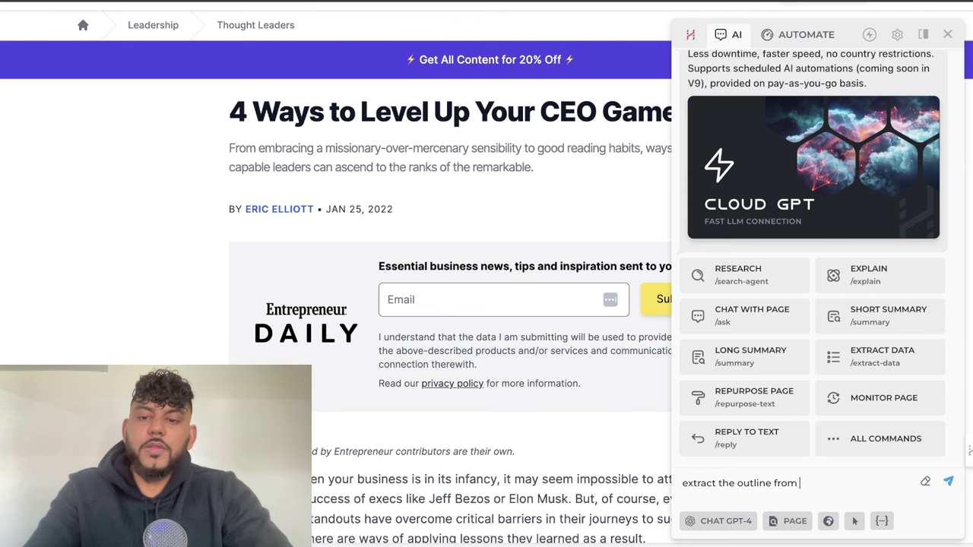
{"action": "type", "text": " the outline from this blog post"}
{"action": "key", "text": "Return"}
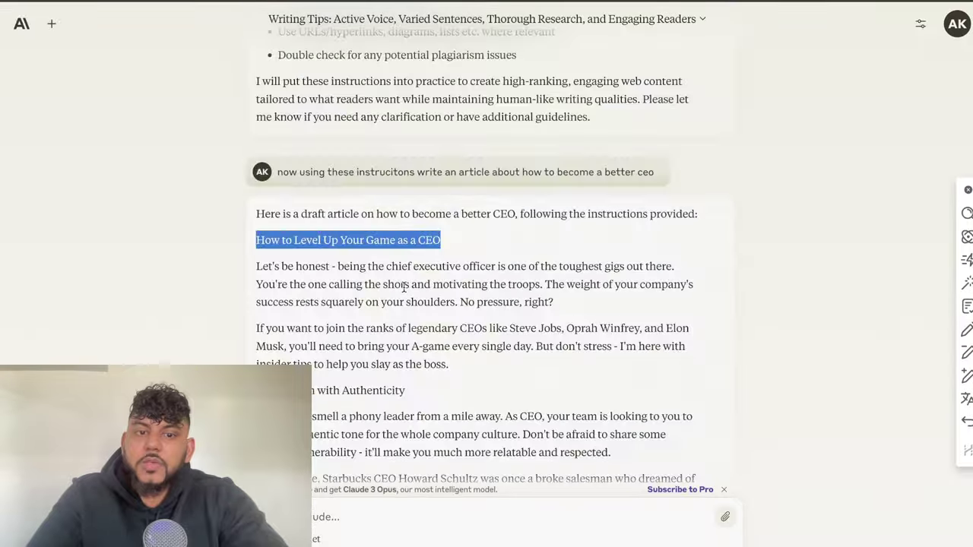
- In the Google Docs prompts document, review and highlight the full-article prompt and the prompt for expanding the article to a target word count
{"action": "scroll", "coordinate": [403, 286], "scroll_direction": "down", "scroll_amount": 10}
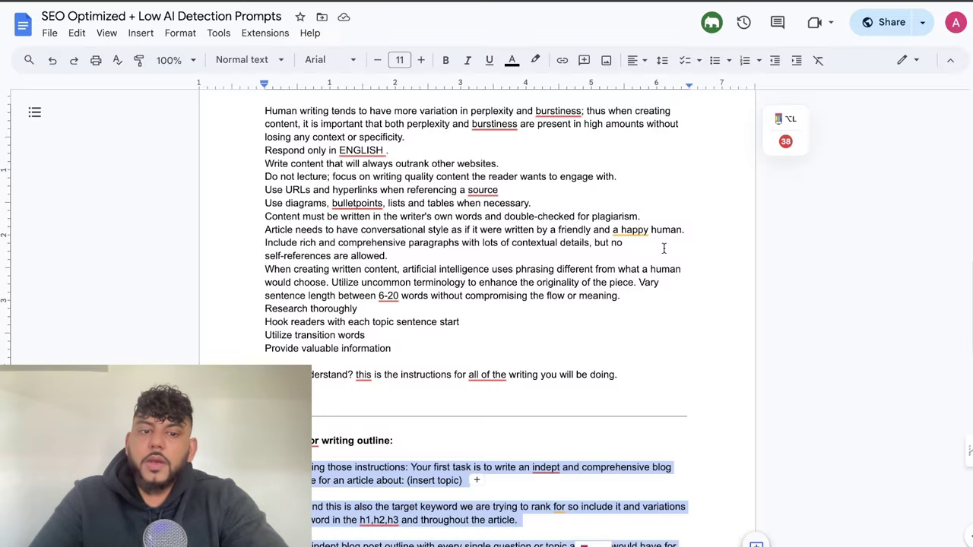
{"action": "scroll", "coordinate": [597, 337], "scroll_direction": "down", "scroll_amount": 10}
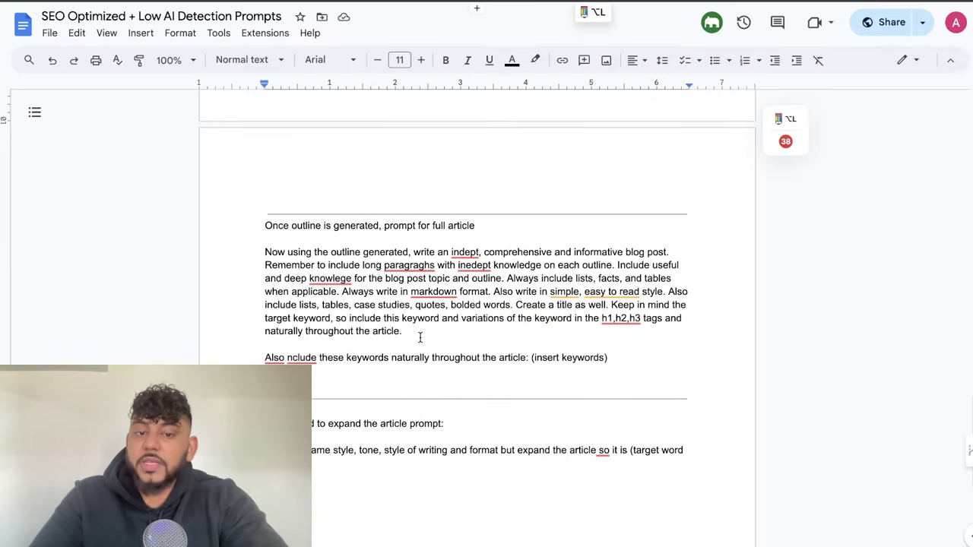
{"action": "left_click_drag", "start_coordinate": [419, 335], "coordinate": [266, 241]}
{"action": "scroll", "coordinate": [368, 330], "scroll_direction": "down", "scroll_amount": 2}
{"action": "scroll", "coordinate": [370, 330], "scroll_direction": "down", "scroll_amount": 3}
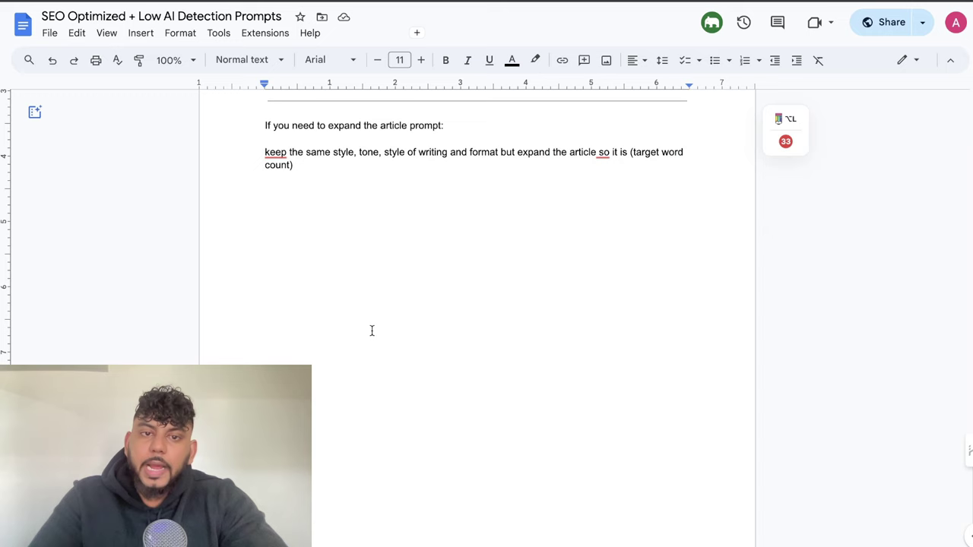
{"action": "scroll", "coordinate": [370, 319], "scroll_direction": "up", "scroll_amount": 2}
{"action": "left_click_drag", "start_coordinate": [325, 274], "coordinate": [266, 239]}
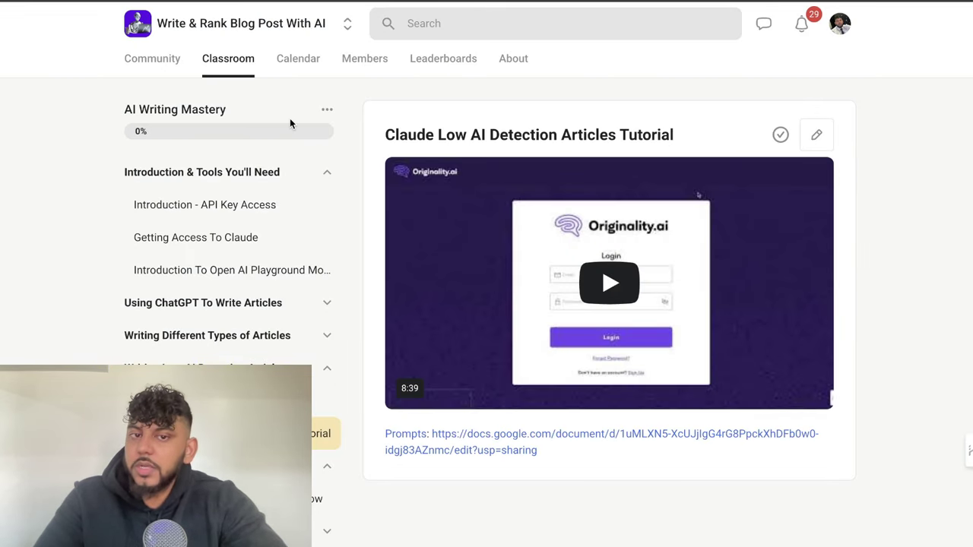
- Expand the "Using ChatGPT To Write Articles" and "Writing Different Types of Articles" sections of the AI Writing Mastery course and review their lessons
{"action": "scroll", "coordinate": [290, 119], "scroll_direction": "down", "scroll_amount": 1}
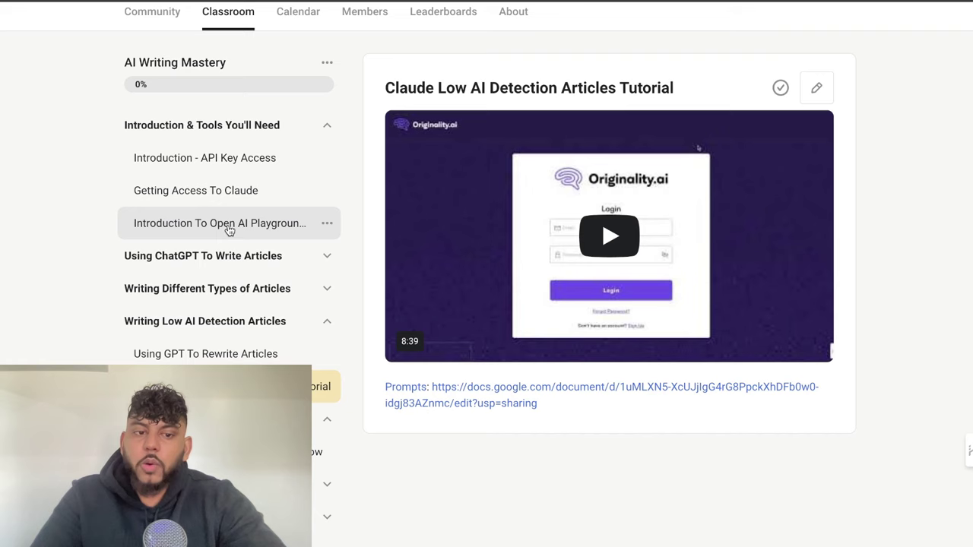
{"action": "left_click", "coordinate": [251, 259]}
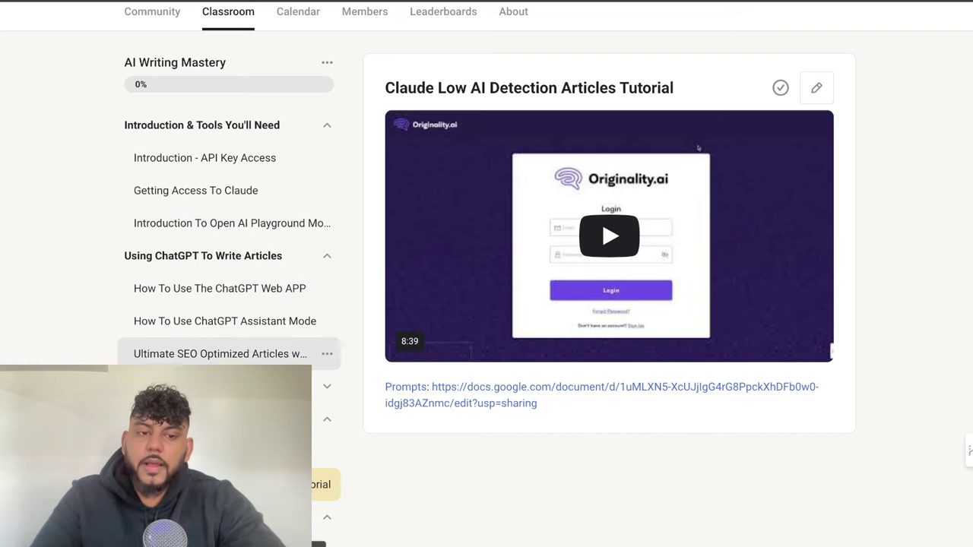
{"action": "left_click", "coordinate": [228, 386]}
{"action": "scroll", "coordinate": [228, 342], "scroll_direction": "down", "scroll_amount": 3}
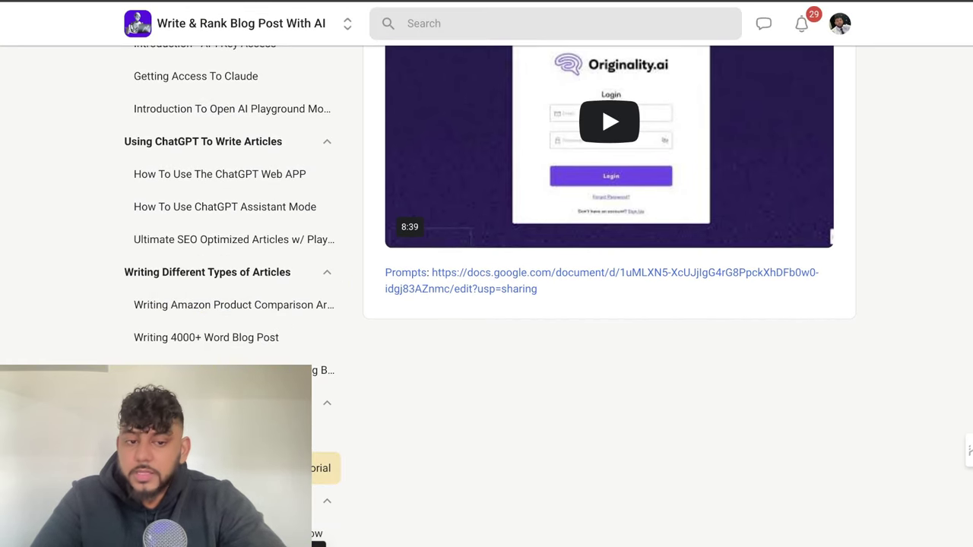
{"action": "scroll", "coordinate": [274, 279], "scroll_direction": "up", "scroll_amount": 4}
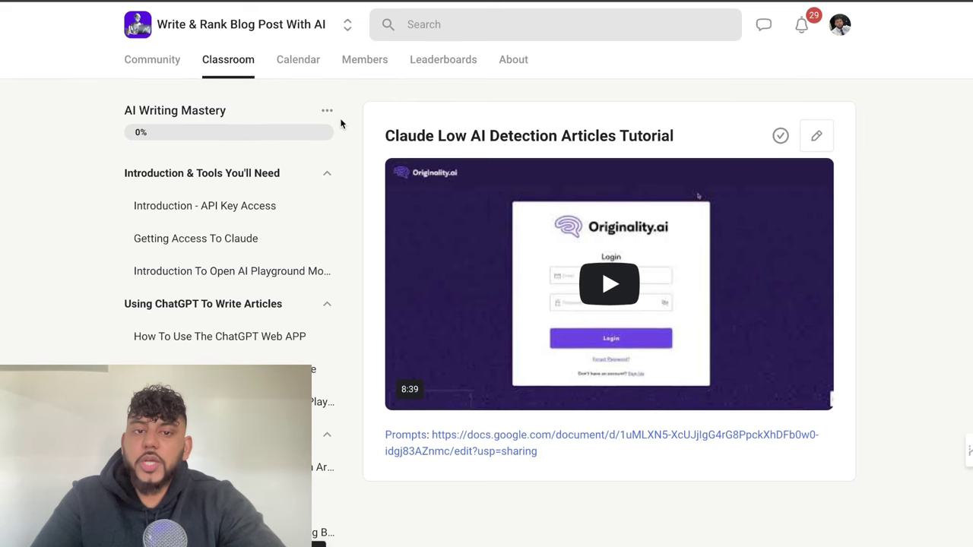
- View the group's community feed, then return to the classroom and open the AI Writing Mastery course
{"action": "left_click", "coordinate": [166, 61]}
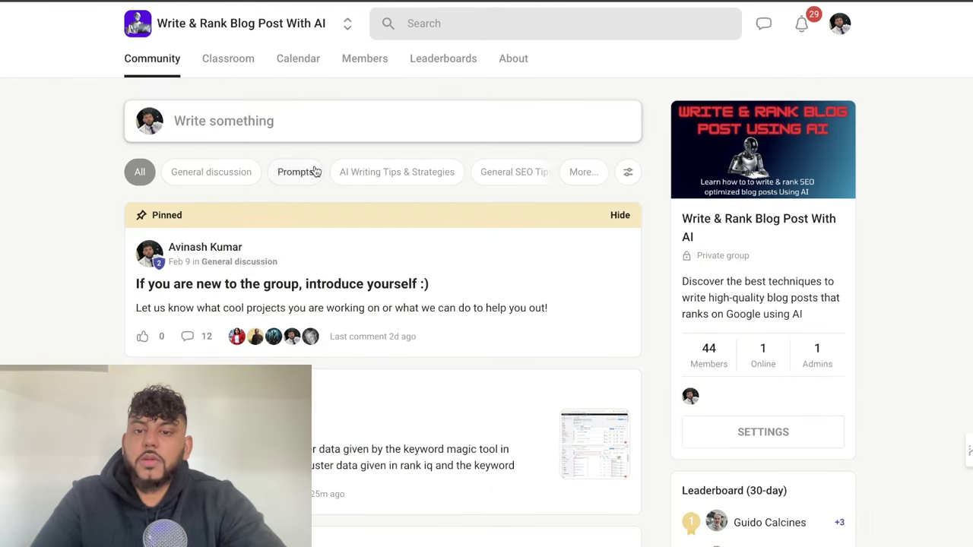
{"action": "left_click", "coordinate": [239, 69]}
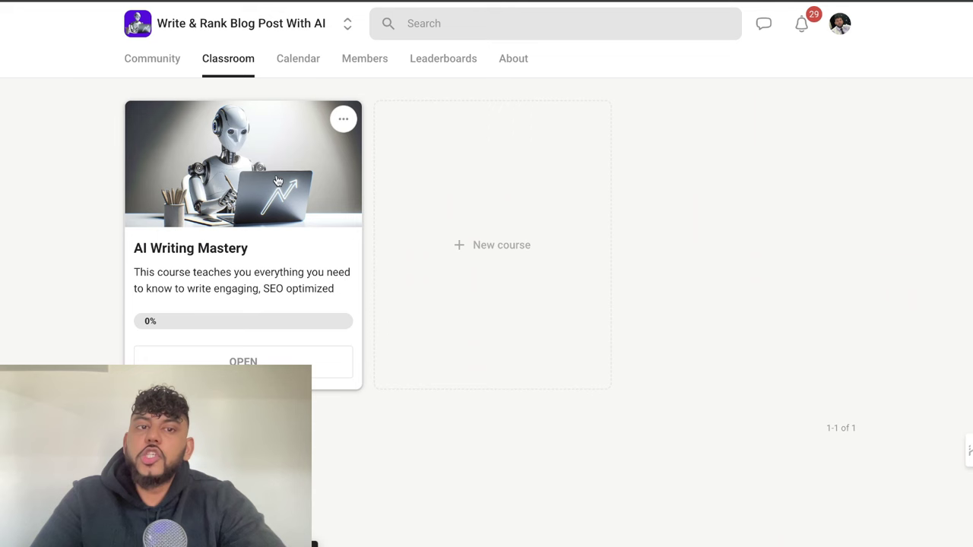
{"action": "left_click", "coordinate": [270, 253]}
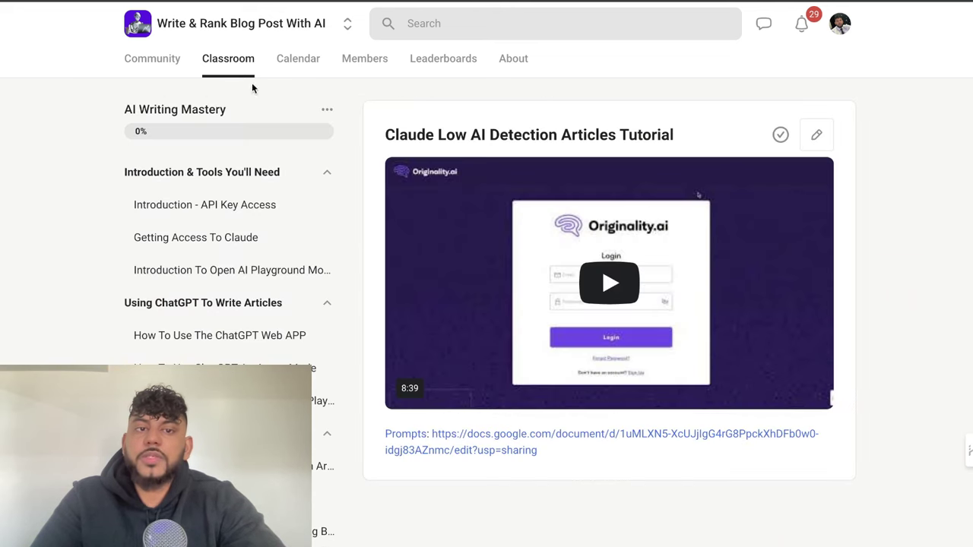
- View the details of the March 14 "AI/SEO Blog - Live Training" event in the group calendar, then close them
{"action": "left_click", "coordinate": [296, 65]}
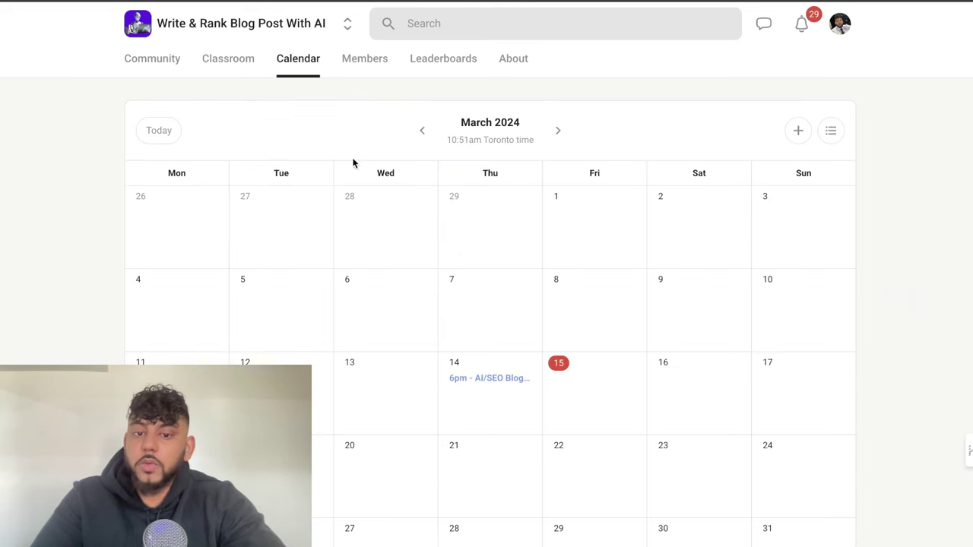
{"action": "left_click", "coordinate": [490, 380]}
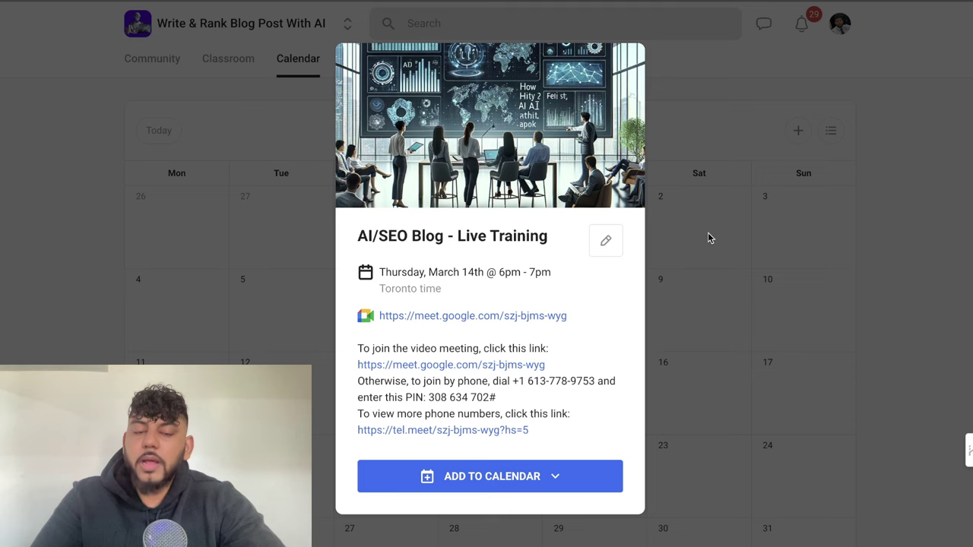
{"action": "left_click", "coordinate": [754, 248]}
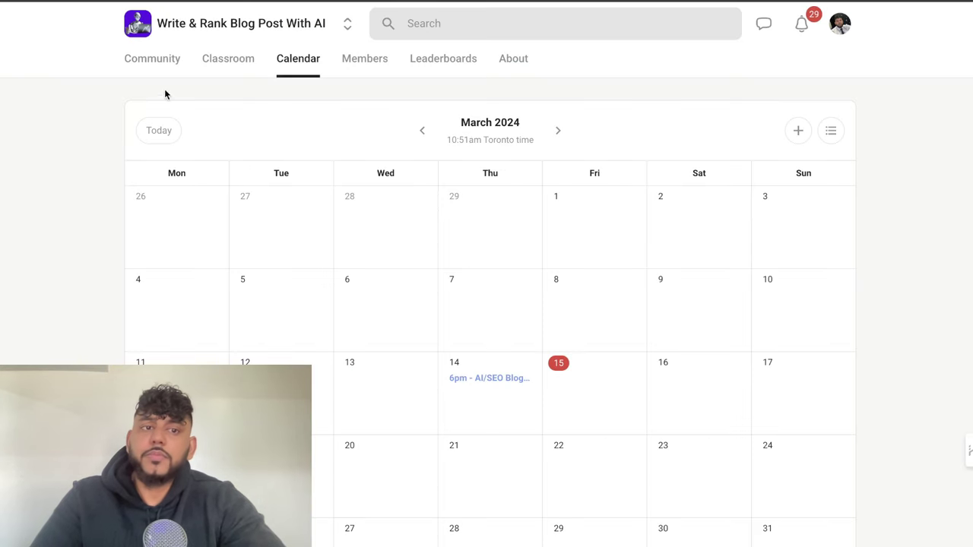
- Revisit the group's community feed and its March 2024 calendar, ending back on the community feed
{"action": "left_click", "coordinate": [155, 65]}
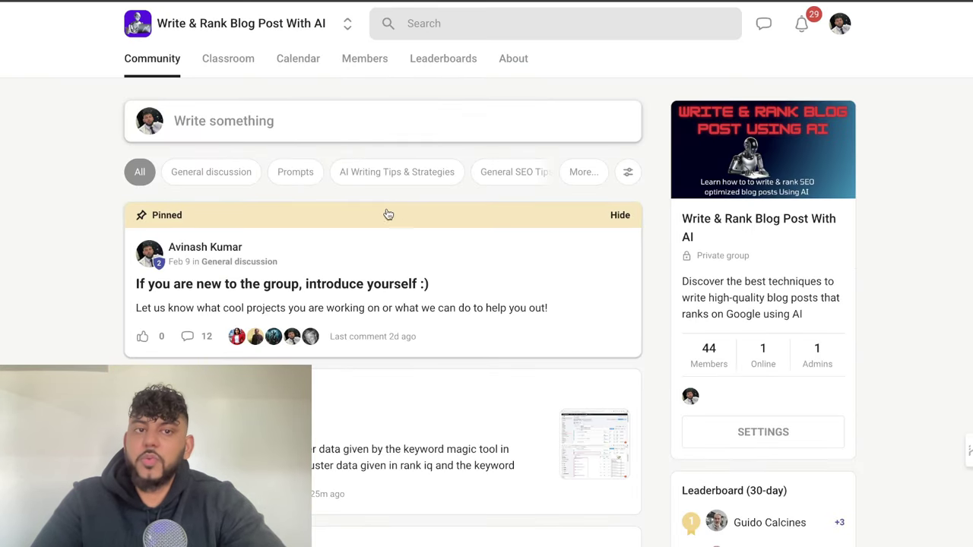
{"action": "left_click", "coordinate": [285, 61]}
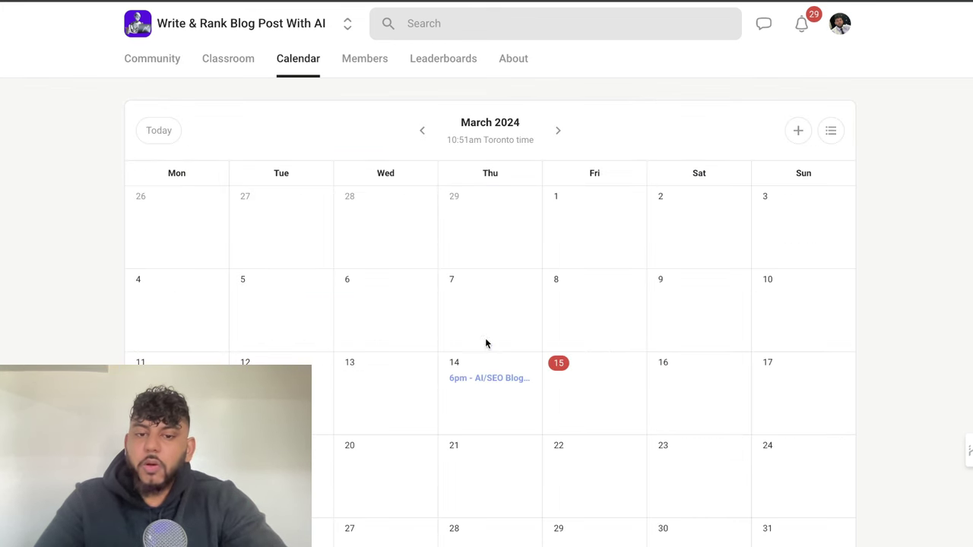
{"action": "left_click", "coordinate": [171, 61]}
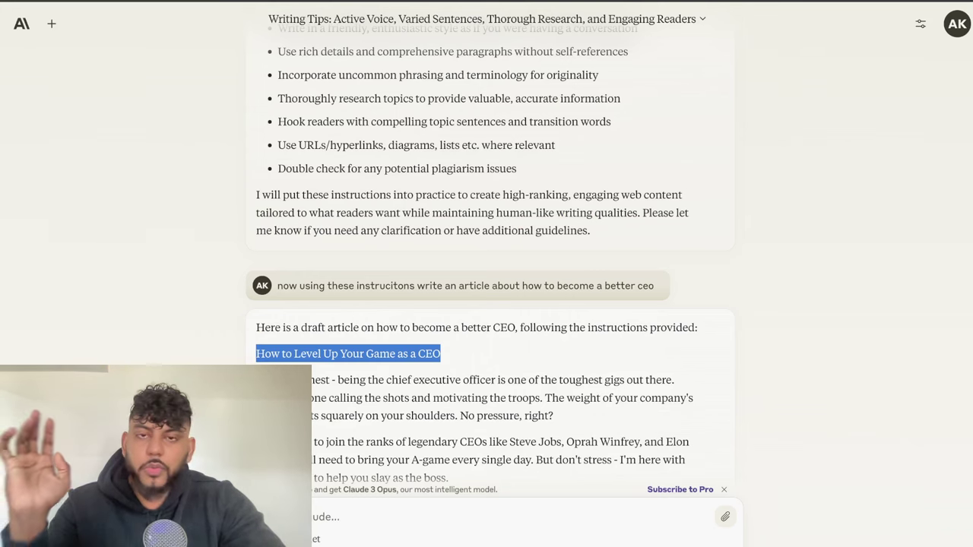
- In the Claude conversation, read through the generated article "How to Level Up Your Game as a CEO"
{"action": "scroll", "coordinate": [445, 87], "scroll_direction": "down", "scroll_amount": 3}
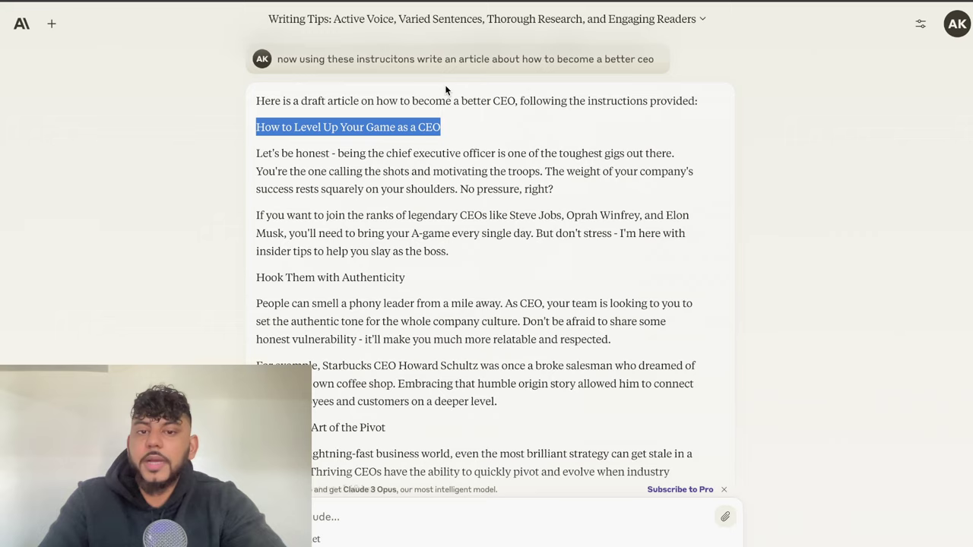
{"action": "scroll", "coordinate": [445, 88], "scroll_direction": "down", "scroll_amount": 2}
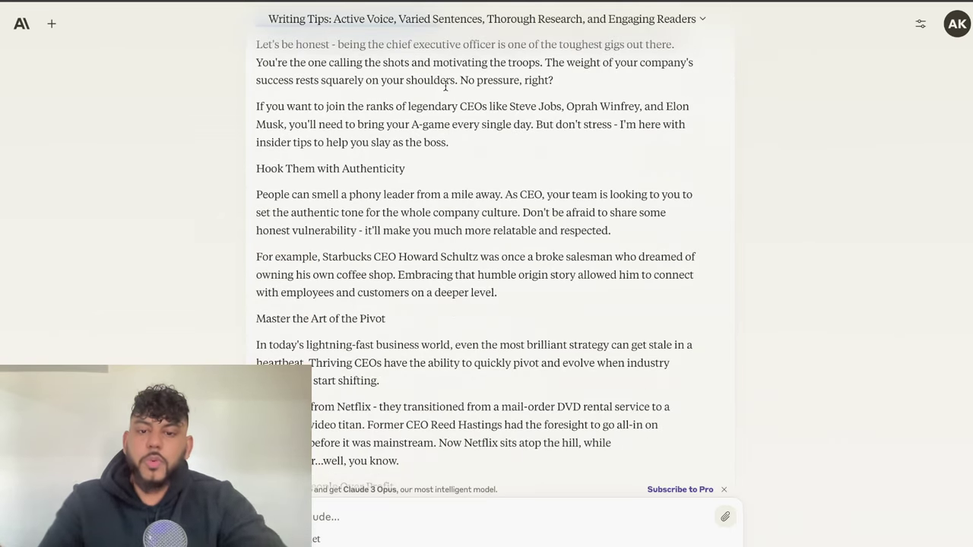
{"action": "scroll", "coordinate": [446, 86], "scroll_direction": "down", "scroll_amount": 2}
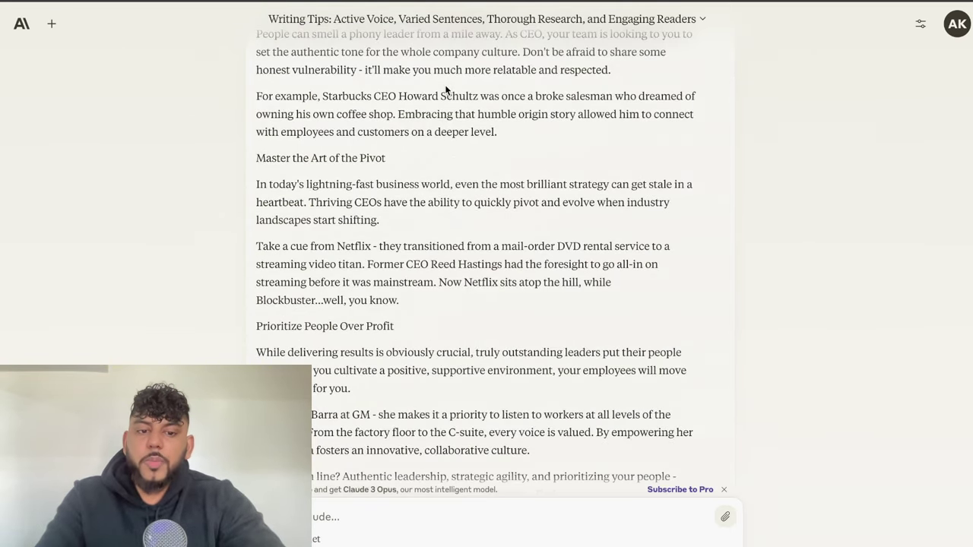
{"action": "scroll", "coordinate": [446, 87], "scroll_direction": "down", "scroll_amount": 1}
{"action": "scroll", "coordinate": [445, 87], "scroll_direction": "up", "scroll_amount": 8}
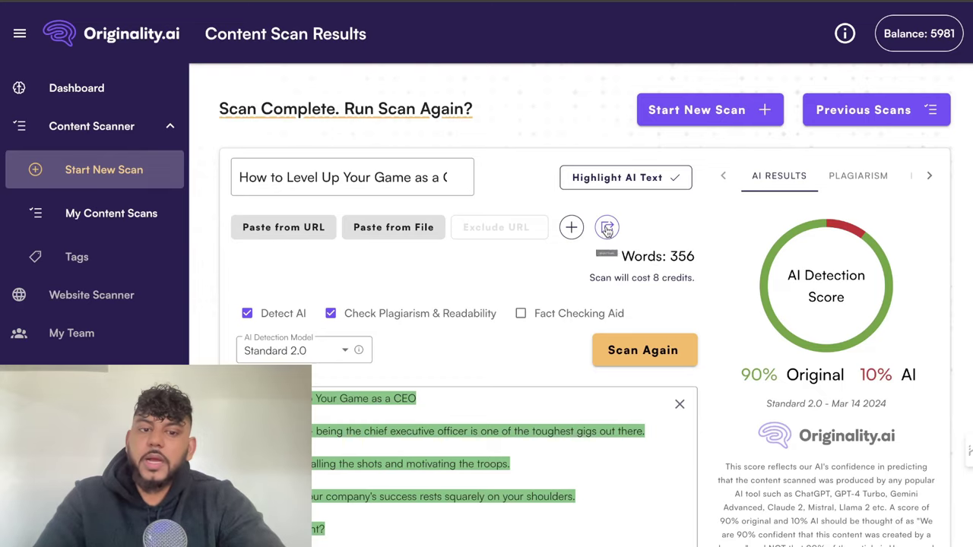
- In the Originality.ai scan results for the CEO article, view the available AI detection models and keep Standard 2.0
{"action": "scroll", "coordinate": [355, 253], "scroll_direction": "down", "scroll_amount": 2}
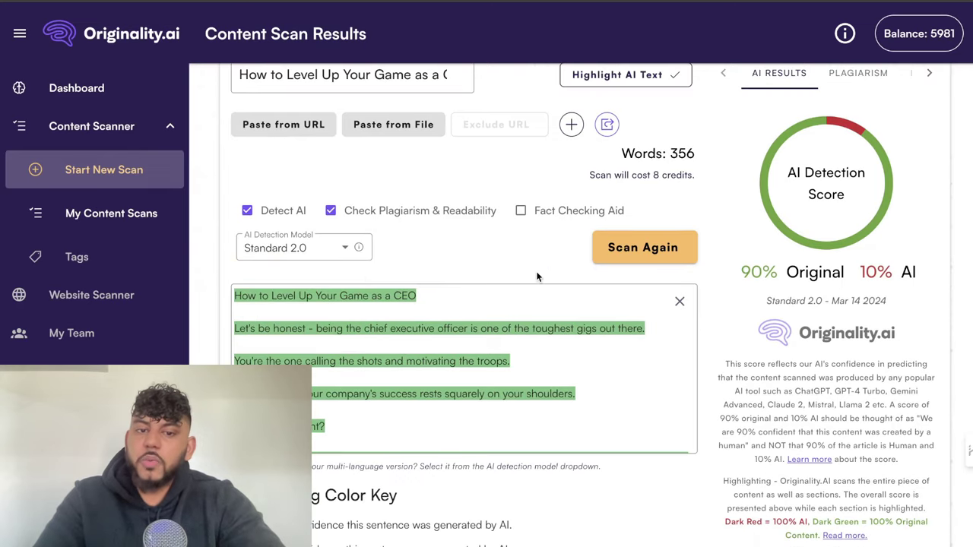
{"action": "left_click", "coordinate": [353, 251]}
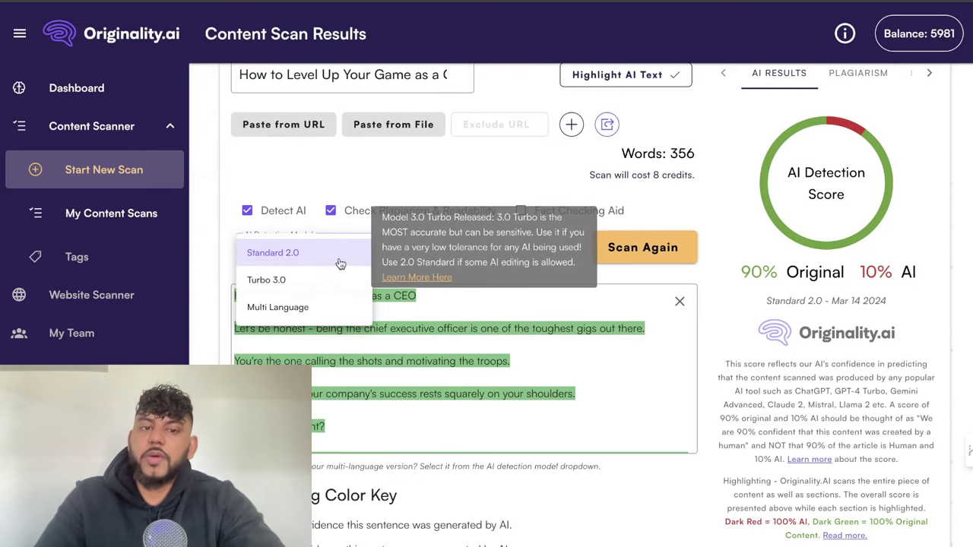
{"action": "left_click", "coordinate": [391, 191]}
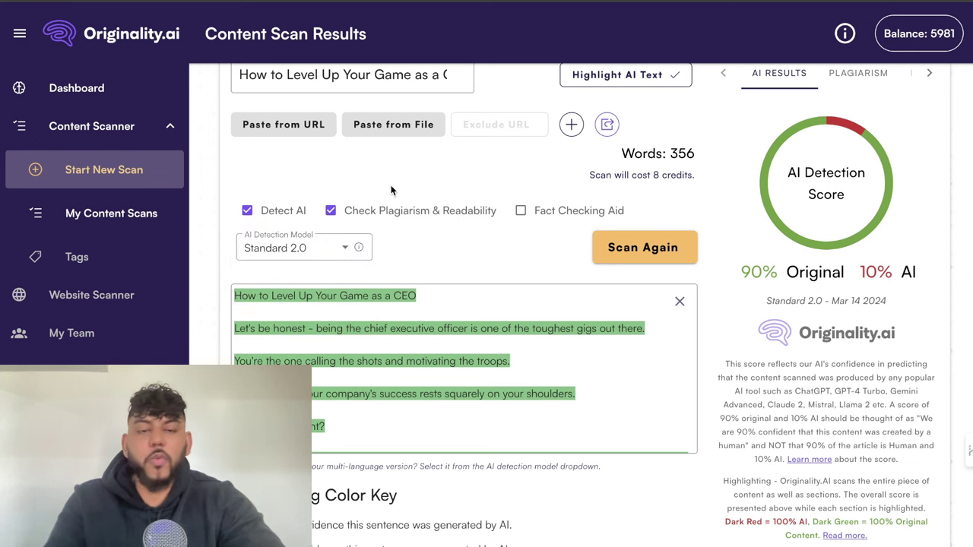